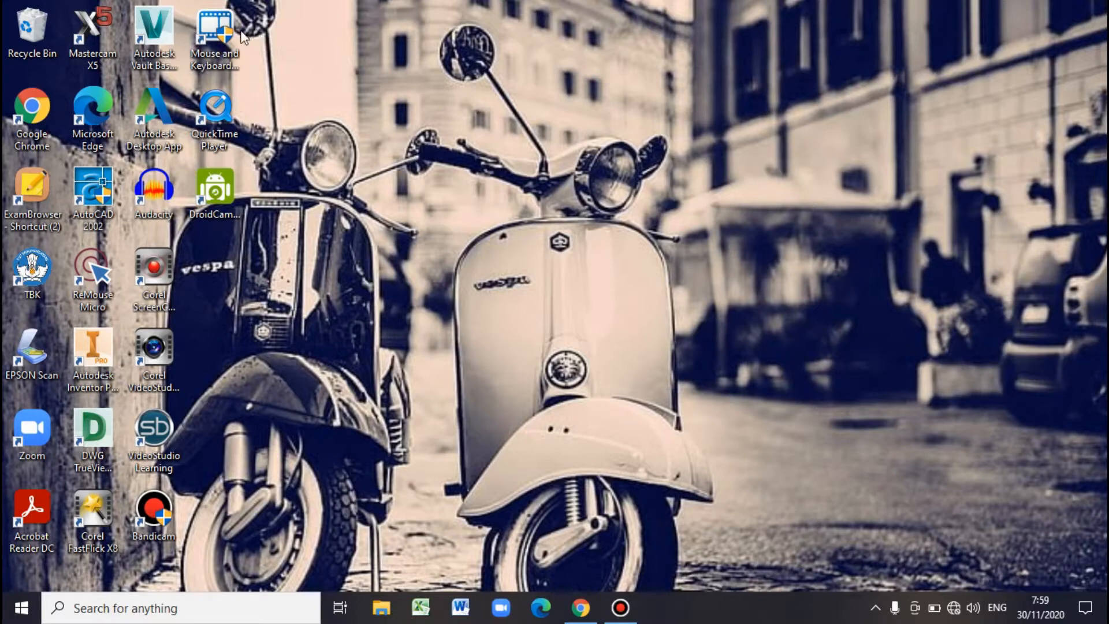
Open Mastercam X5 and draw an 80 × 80 mm rectangle centred on the origin.
{"action": "left_click", "coordinate": [108, 30]}
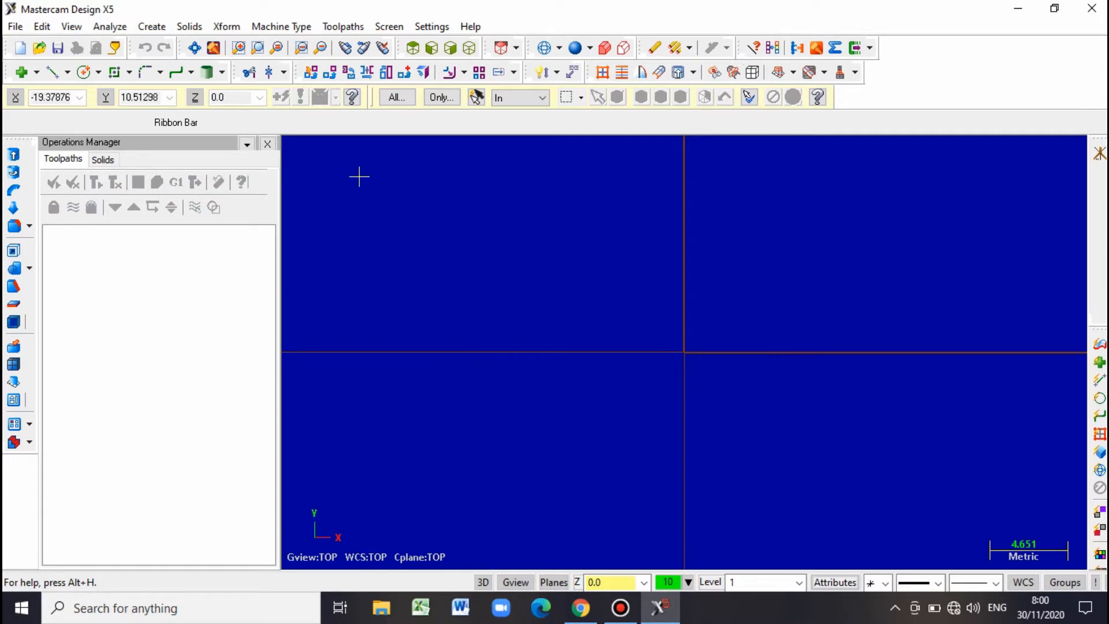
{"action": "left_click", "coordinate": [115, 74]}
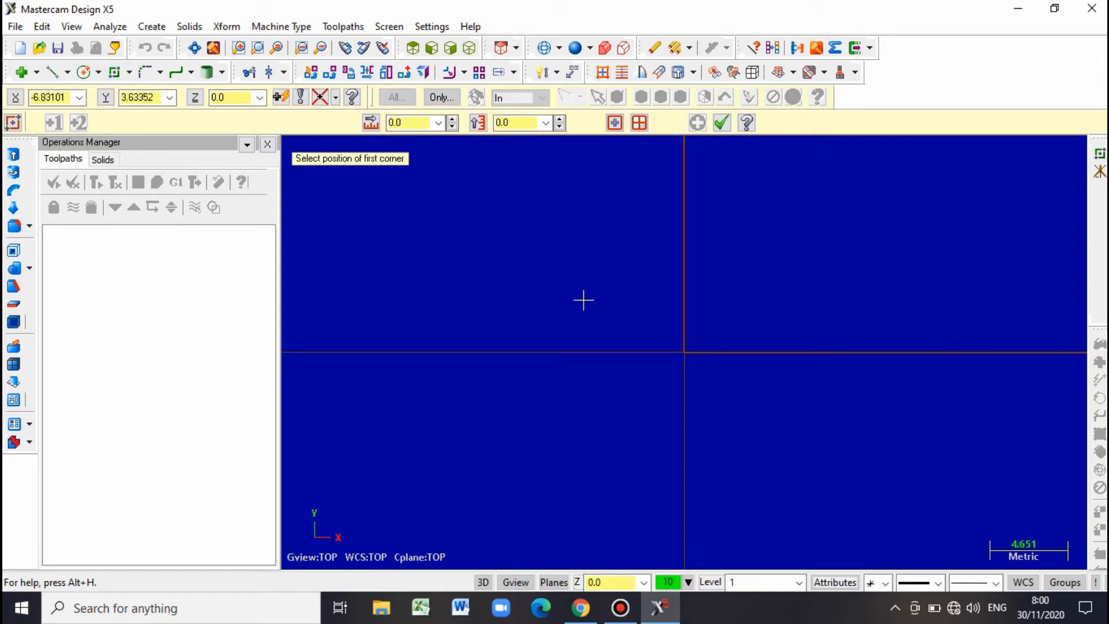
{"action": "left_click", "coordinate": [684, 352]}
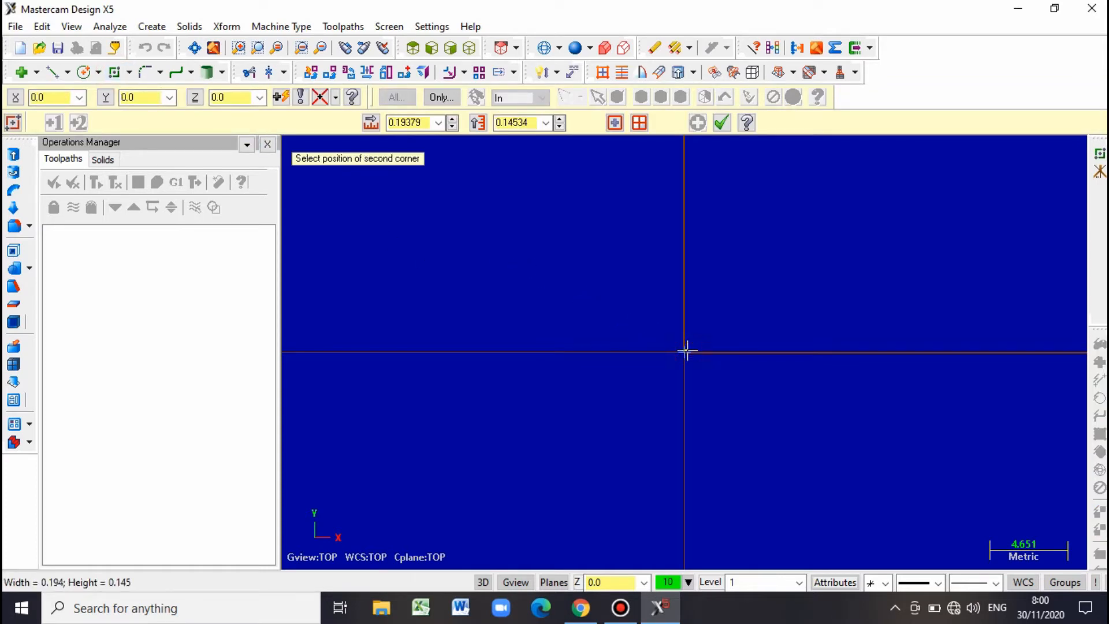
{"action": "left_click", "coordinate": [820, 285]}
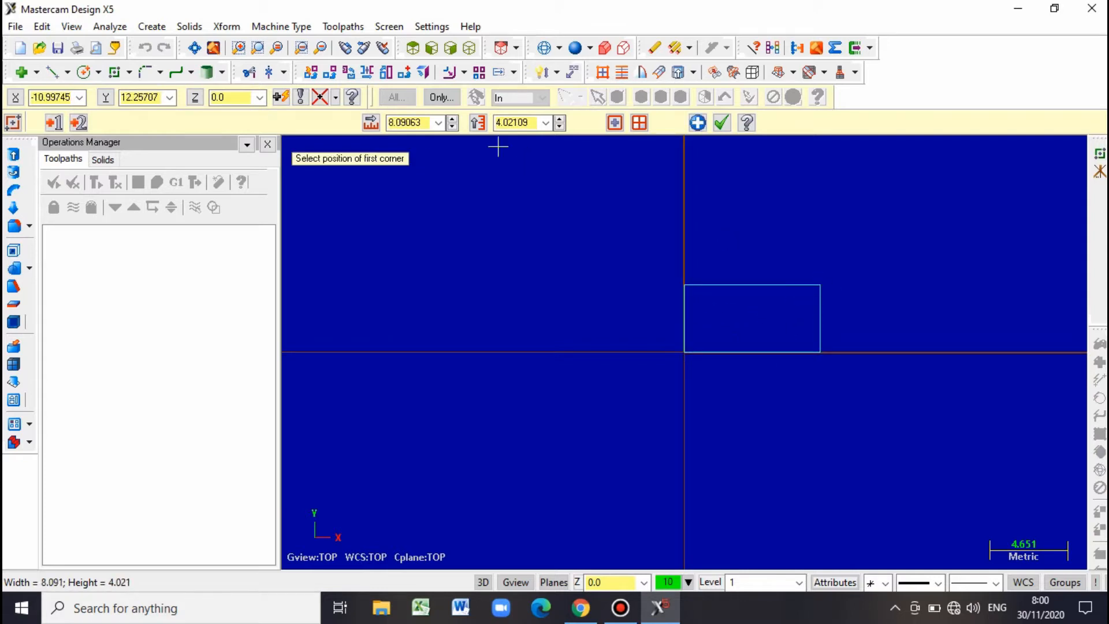
{"action": "left_click", "coordinate": [424, 123]}
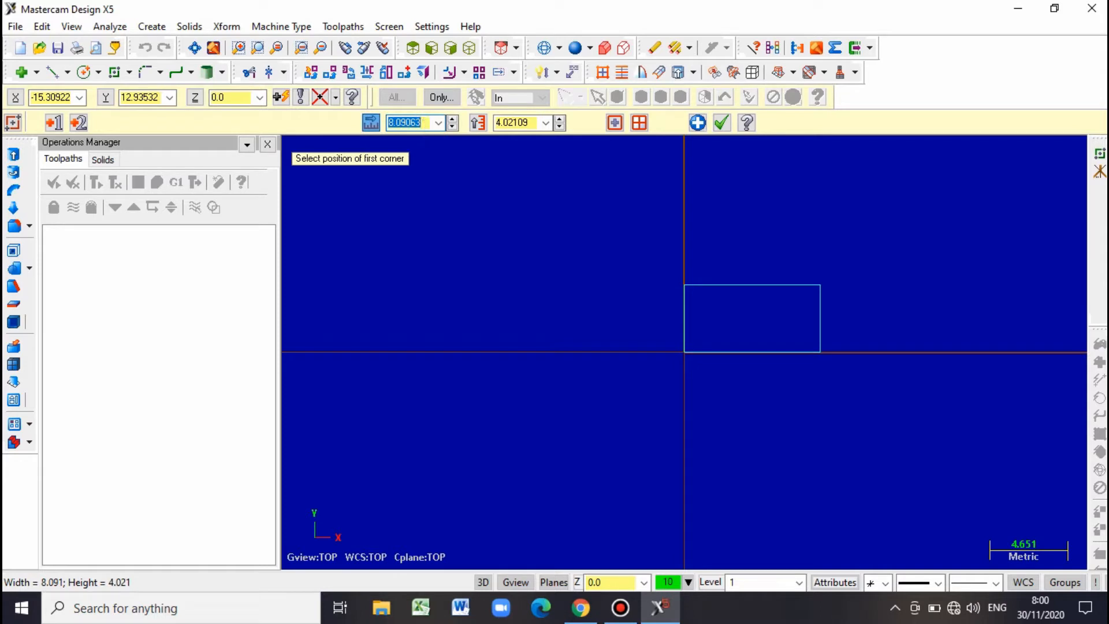
{"action": "type", "text": "80"}
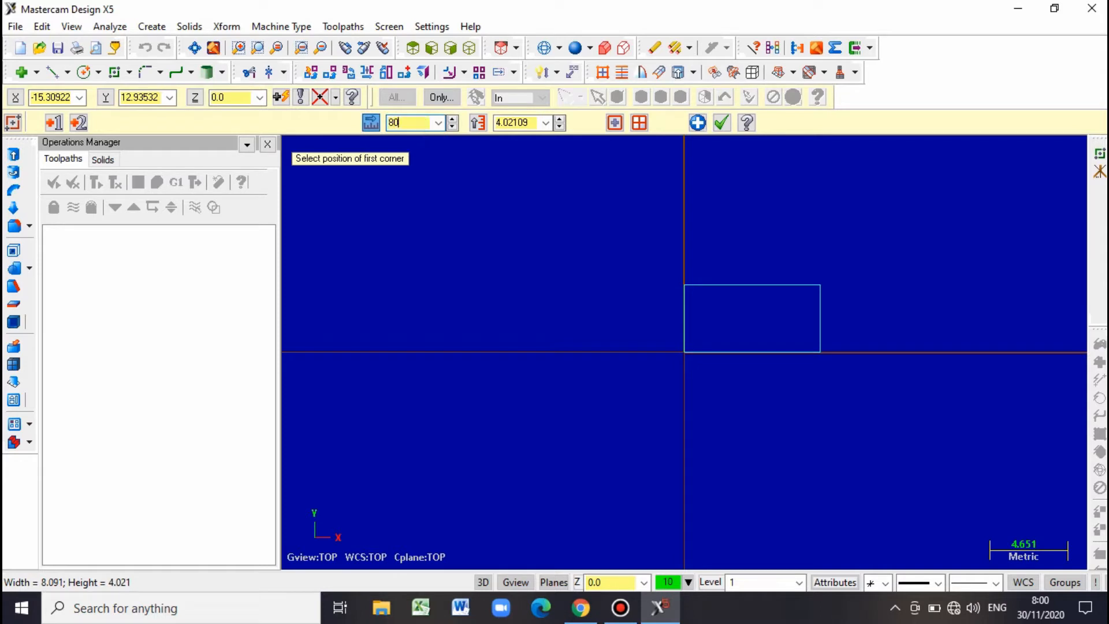
{"action": "left_click", "coordinate": [531, 123]}
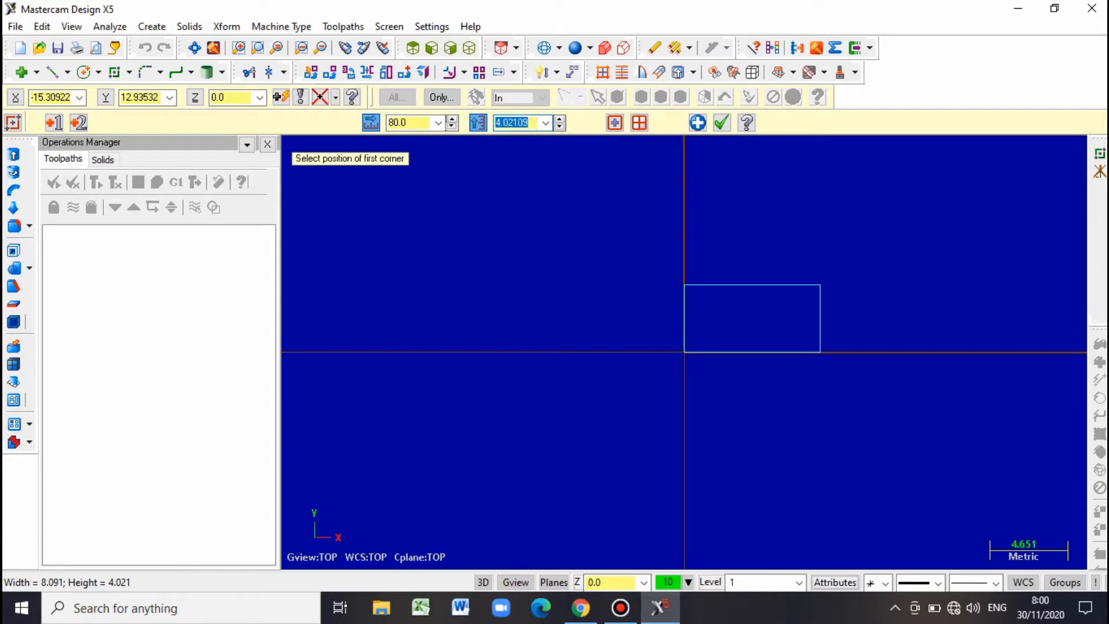
{"action": "type", "text": "80"}
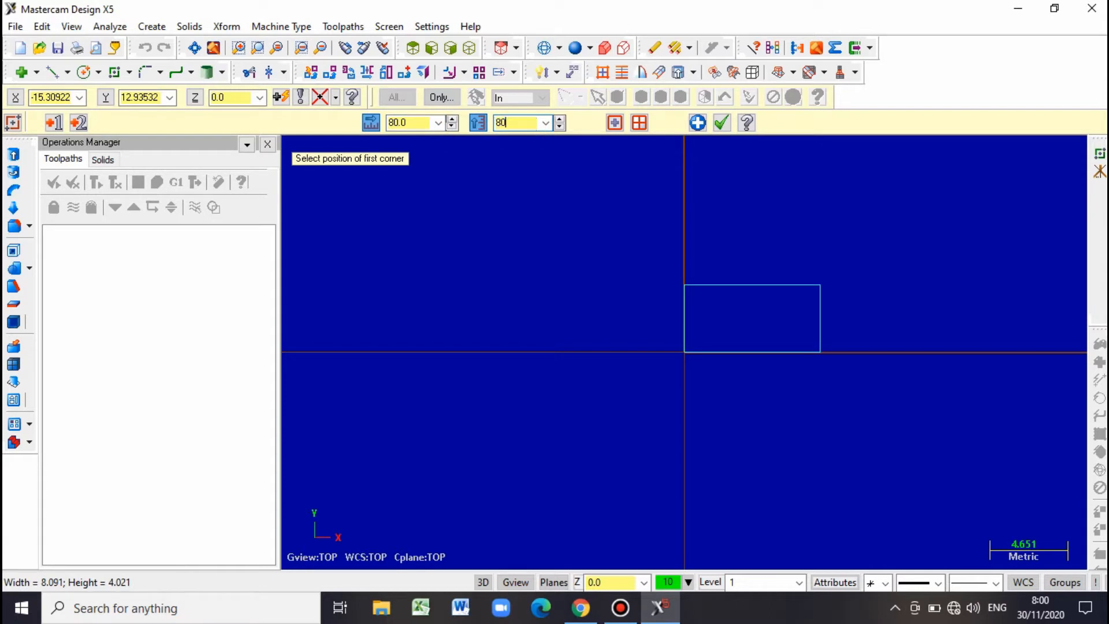
{"action": "left_click", "coordinate": [613, 123]}
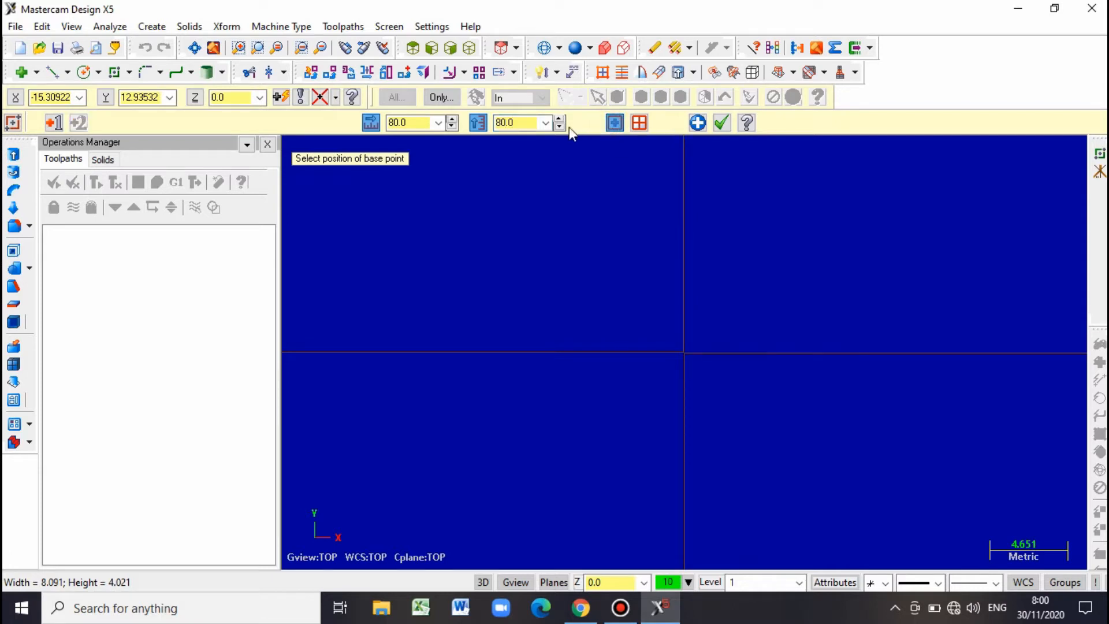
{"action": "left_click", "coordinate": [197, 52]}
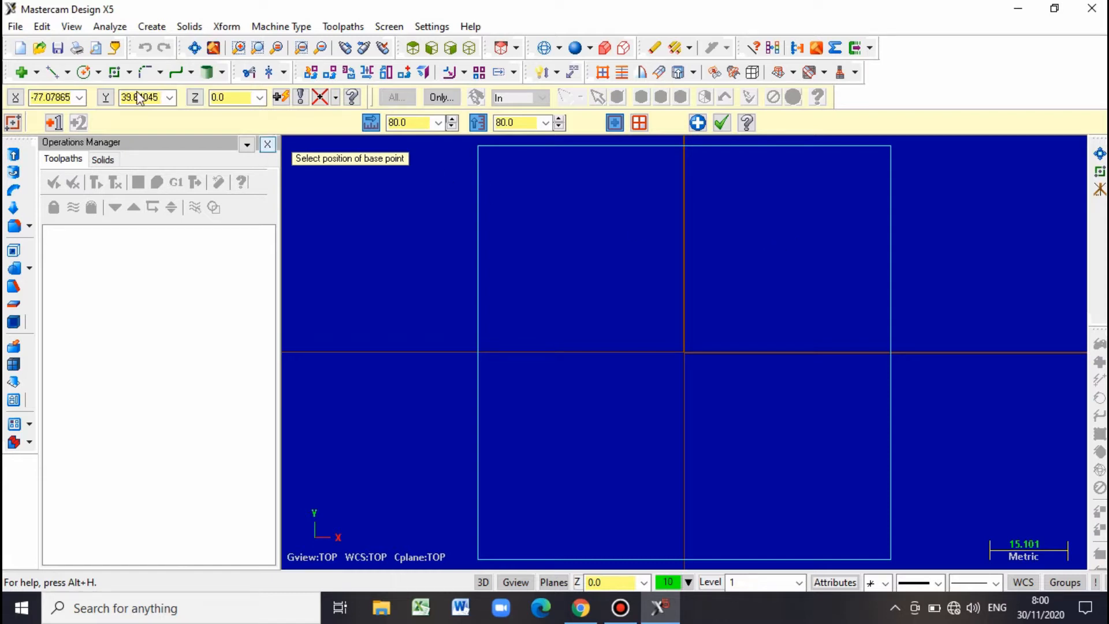
Draw a second rectangle of 60 × 60 mm centred on the origin, inside the 80 mm square.
{"action": "left_click", "coordinate": [115, 73]}
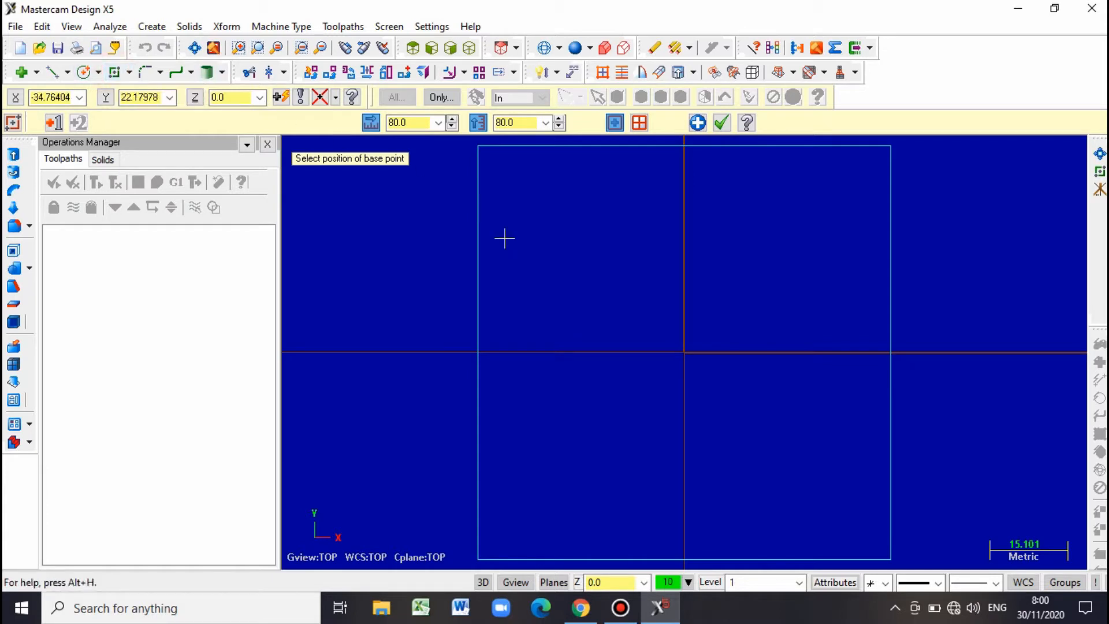
{"action": "left_click", "coordinate": [685, 354]}
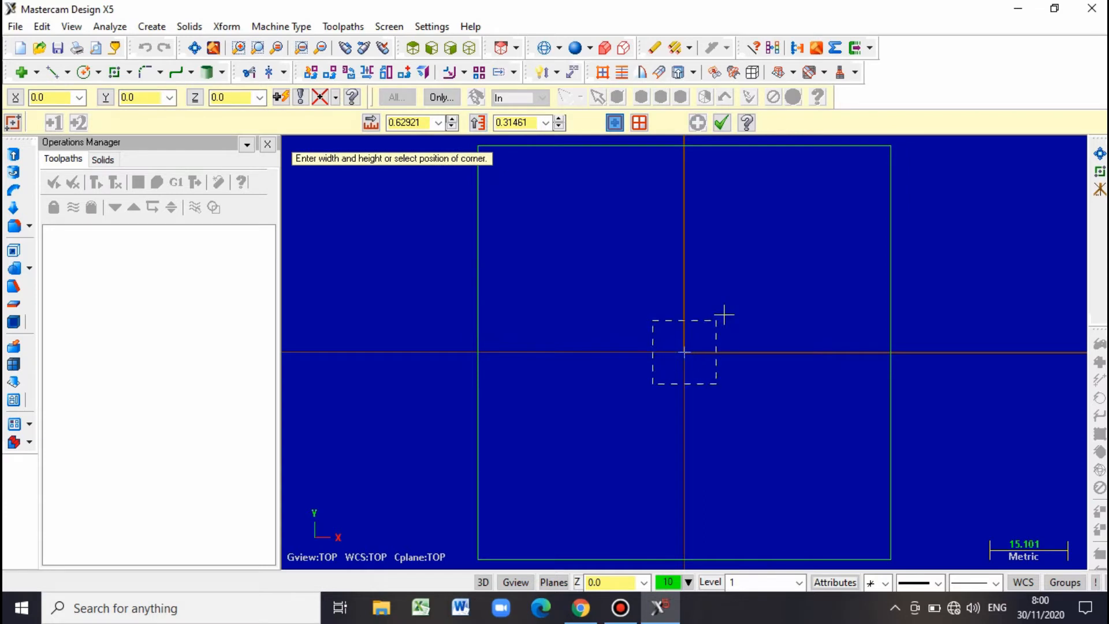
{"action": "left_click", "coordinate": [762, 292]}
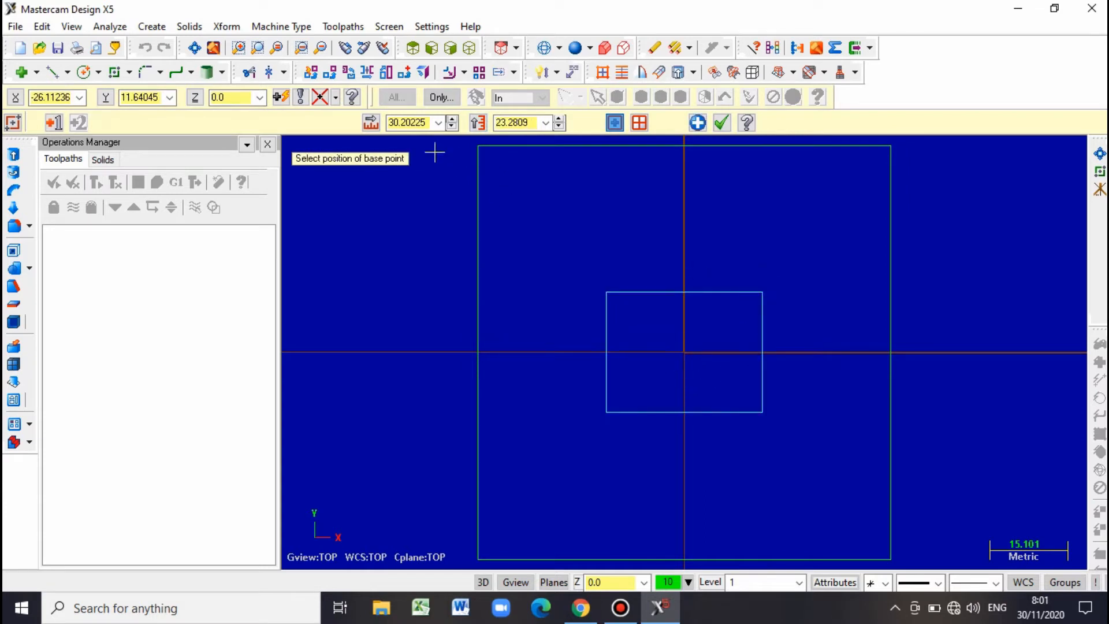
{"action": "left_click", "coordinate": [428, 123]}
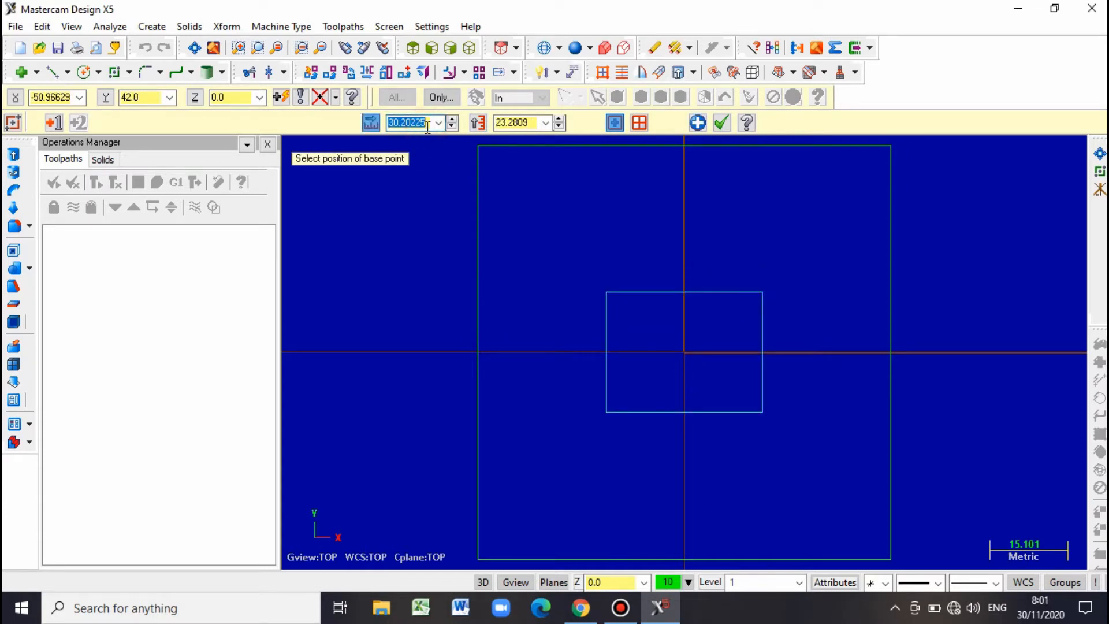
{"action": "type", "text": "60"}
{"action": "left_click", "coordinate": [509, 123]}
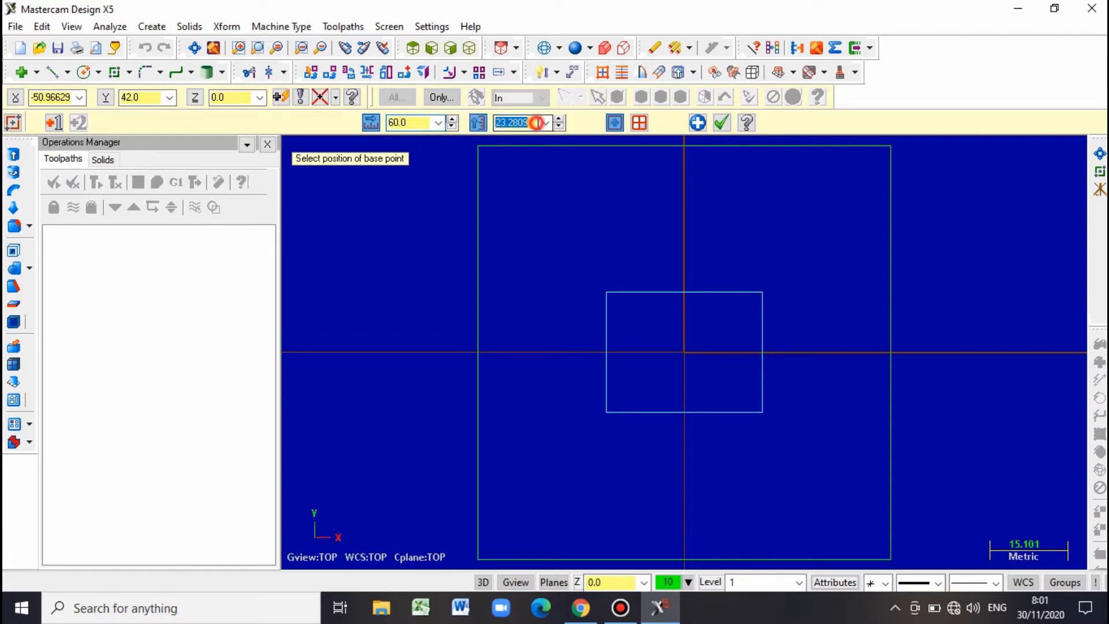
{"action": "type", "text": "60"}
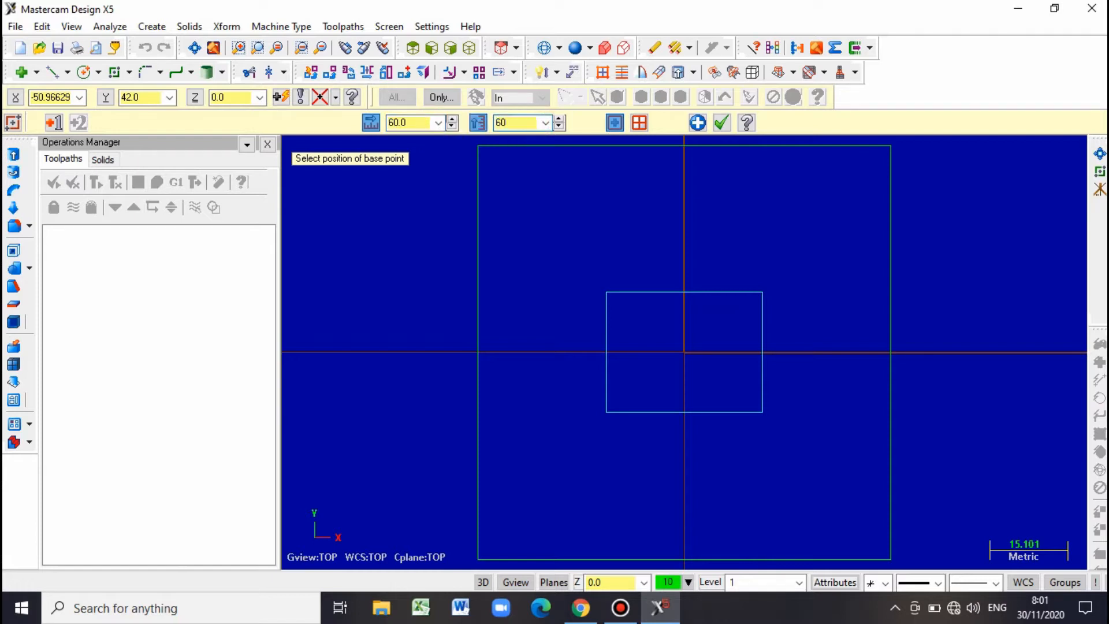
{"action": "left_click", "coordinate": [725, 126]}
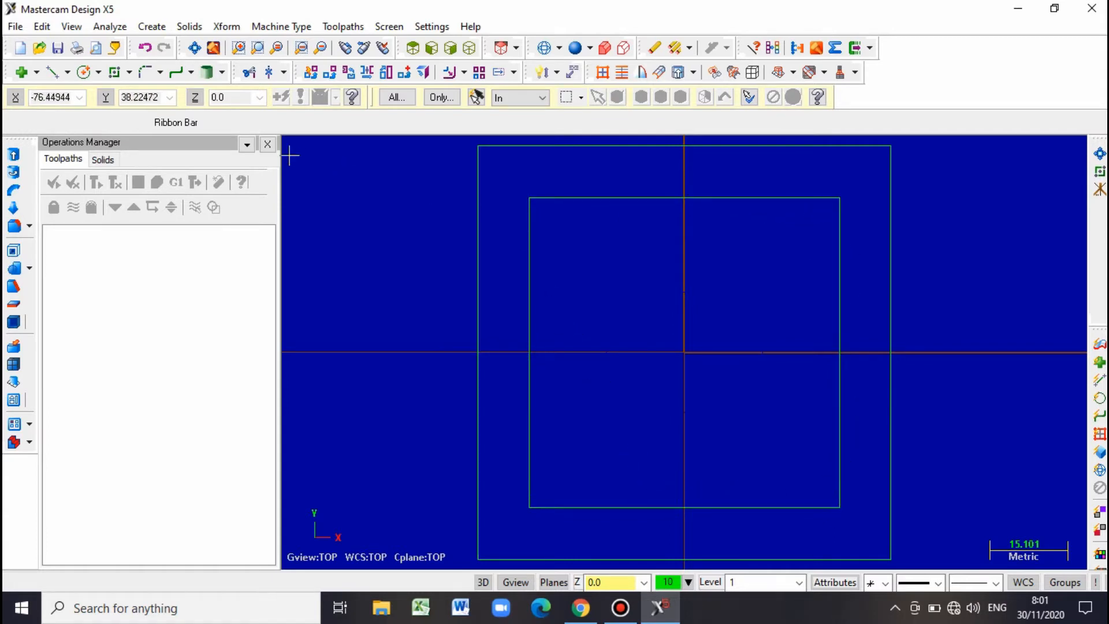
Fillet all four corners of the inner 60 mm square with a 5 mm radius.
{"action": "left_click", "coordinate": [150, 74]}
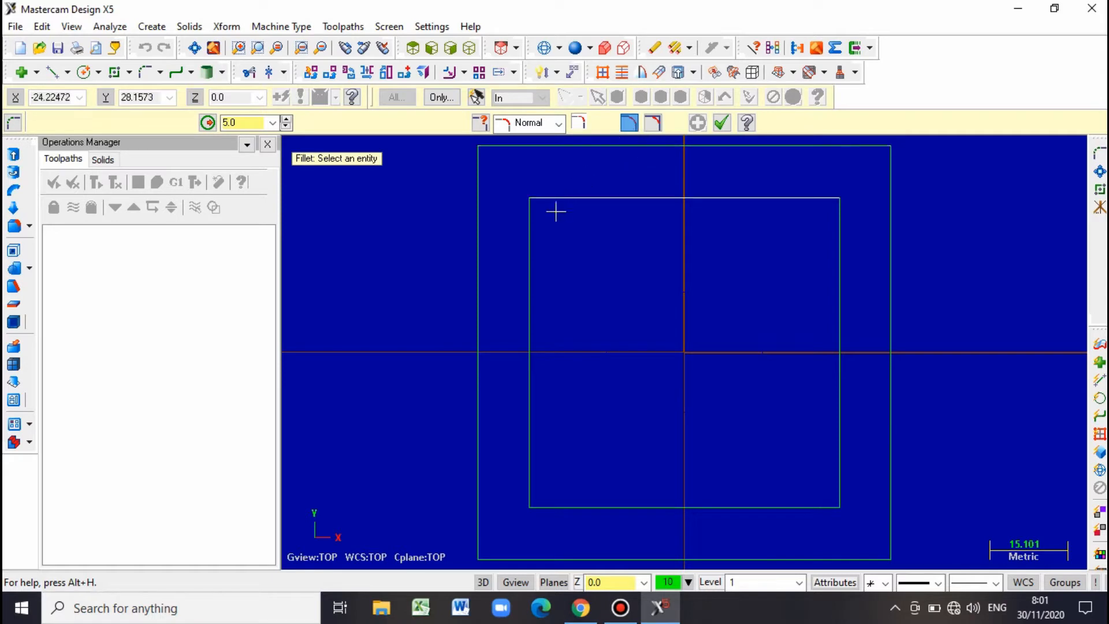
{"action": "left_click", "coordinate": [529, 233]}
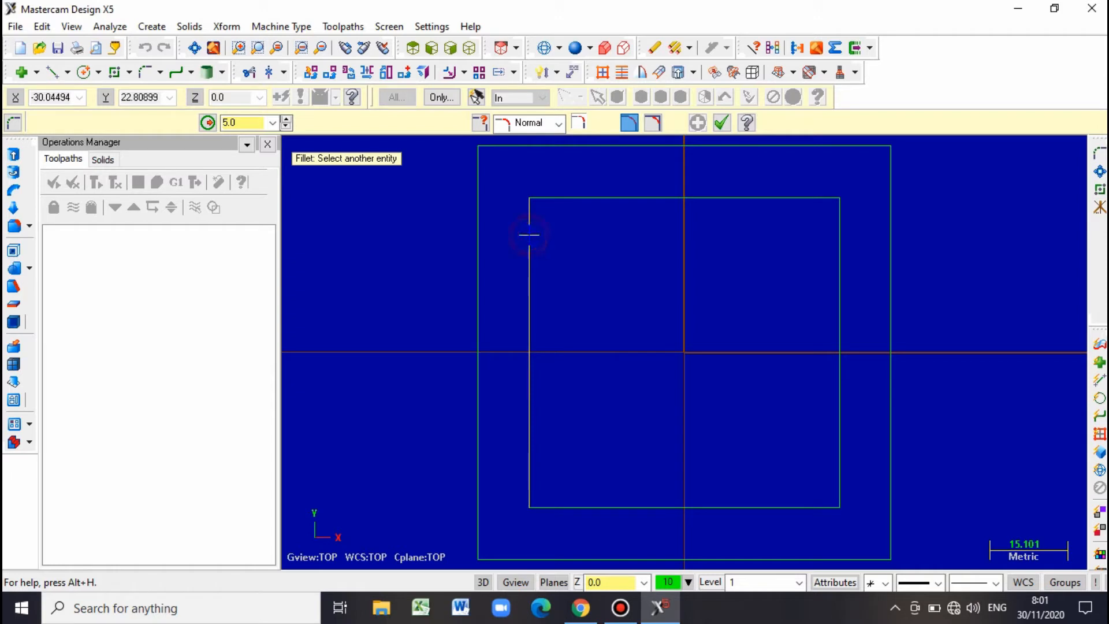
{"action": "left_click", "coordinate": [589, 197]}
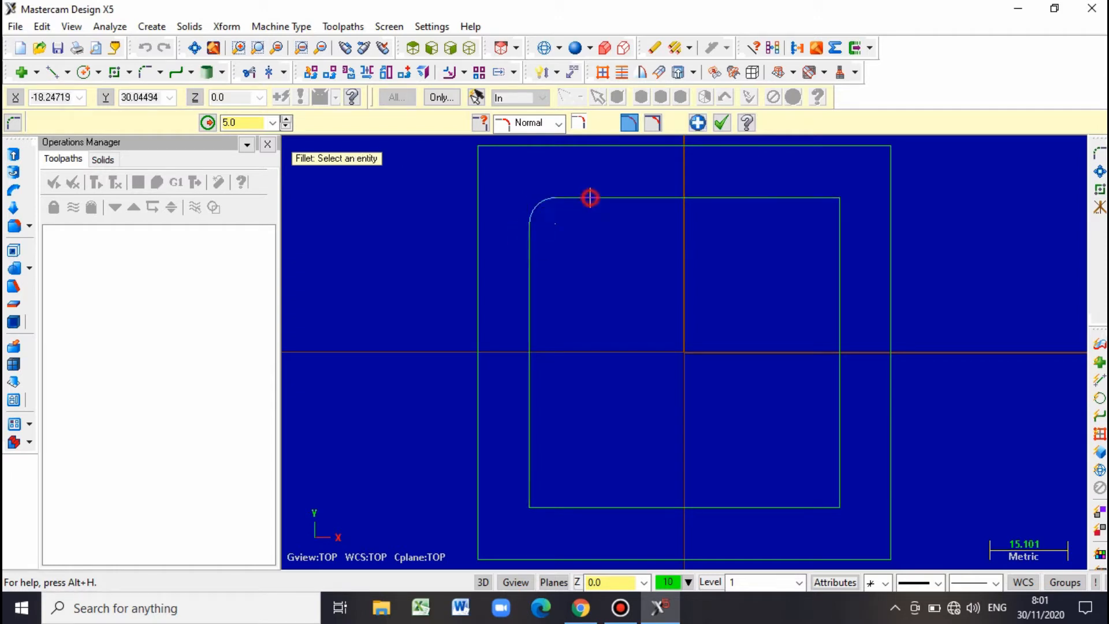
{"action": "left_click", "coordinate": [788, 197]}
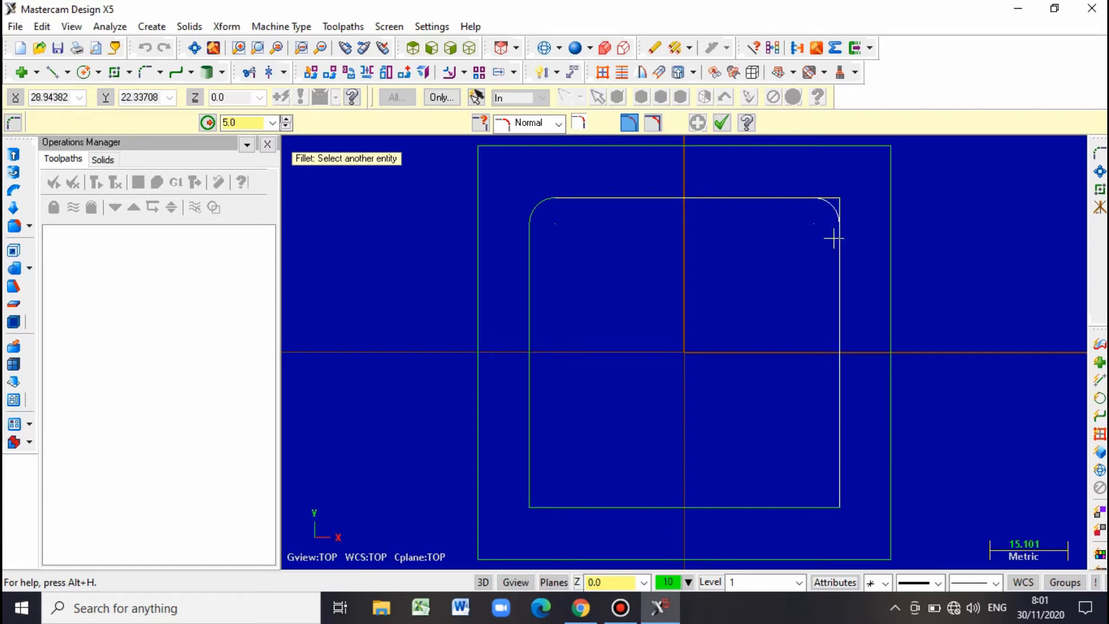
{"action": "left_click", "coordinate": [839, 260]}
{"action": "left_click", "coordinate": [840, 404]}
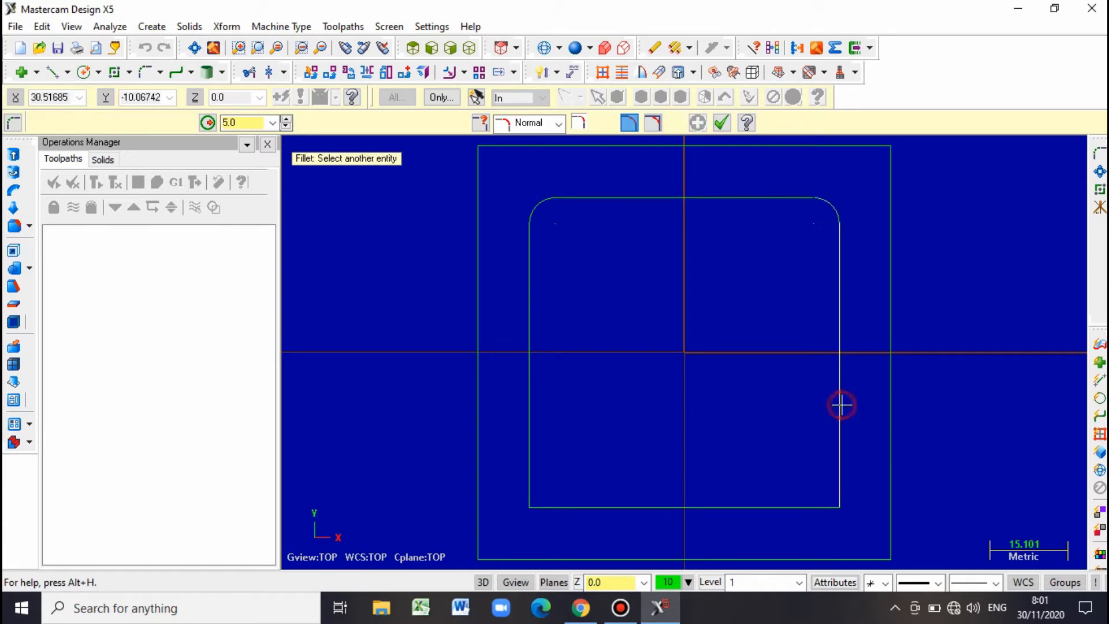
{"action": "left_click", "coordinate": [801, 507]}
{"action": "left_click", "coordinate": [606, 506]}
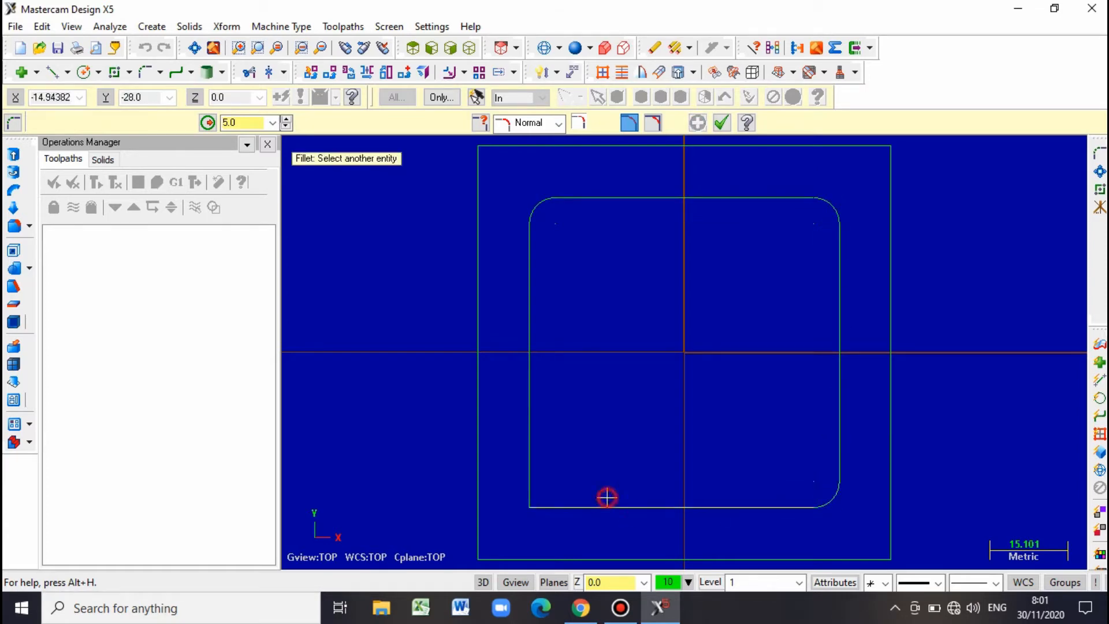
{"action": "left_click", "coordinate": [536, 470]}
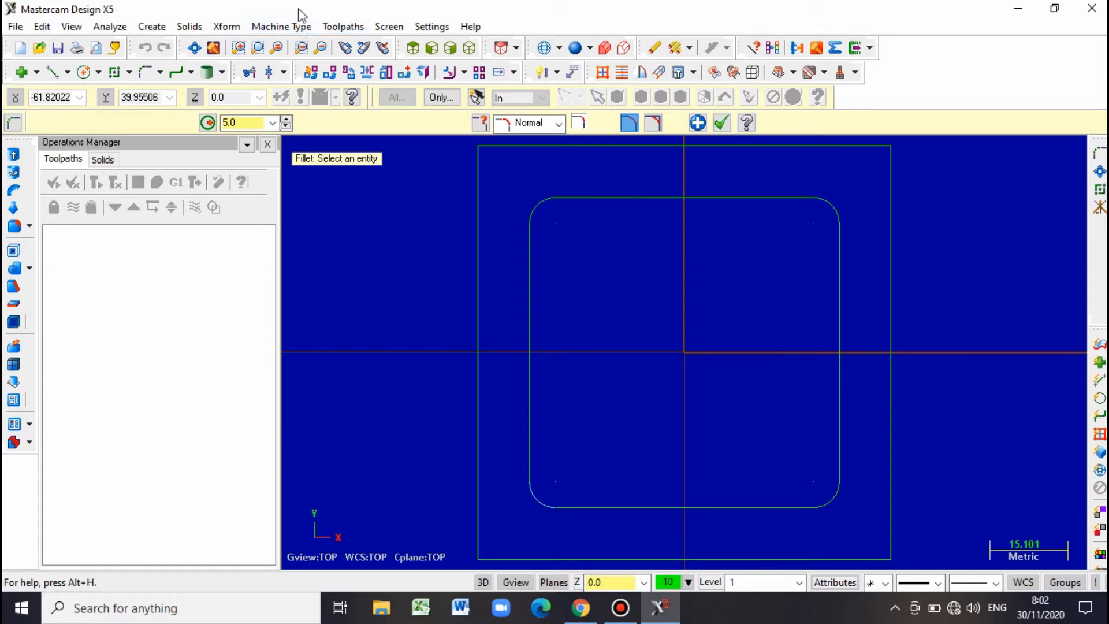
Set the machine type to the default mill.
{"action": "left_click", "coordinate": [279, 27]}
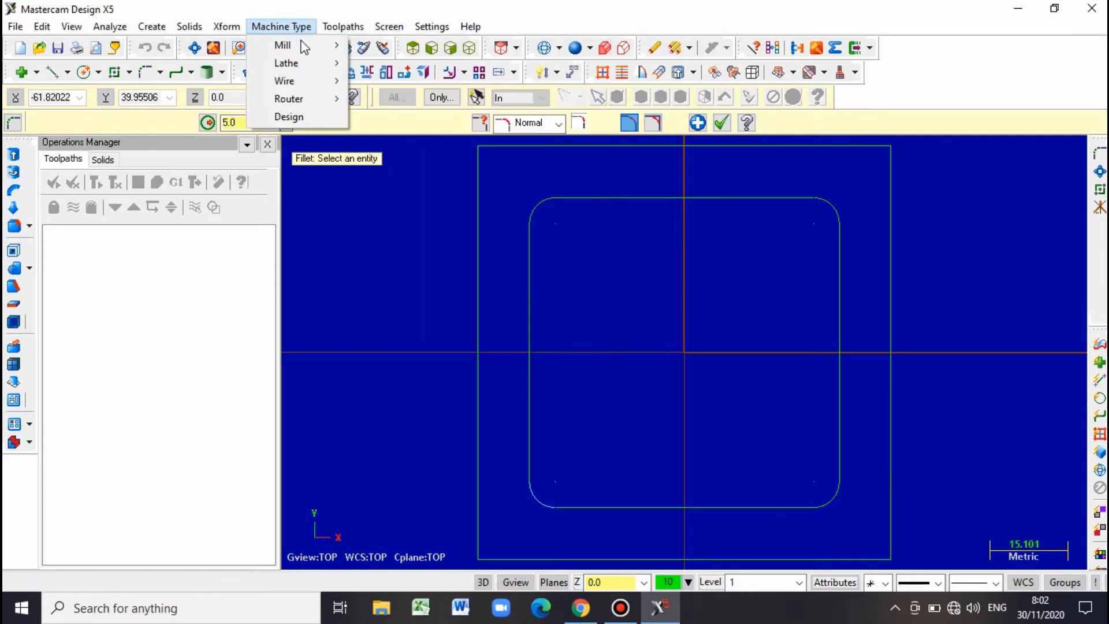
{"action": "mouse_move", "coordinate": [321, 45]}
{"action": "left_click", "coordinate": [369, 44]}
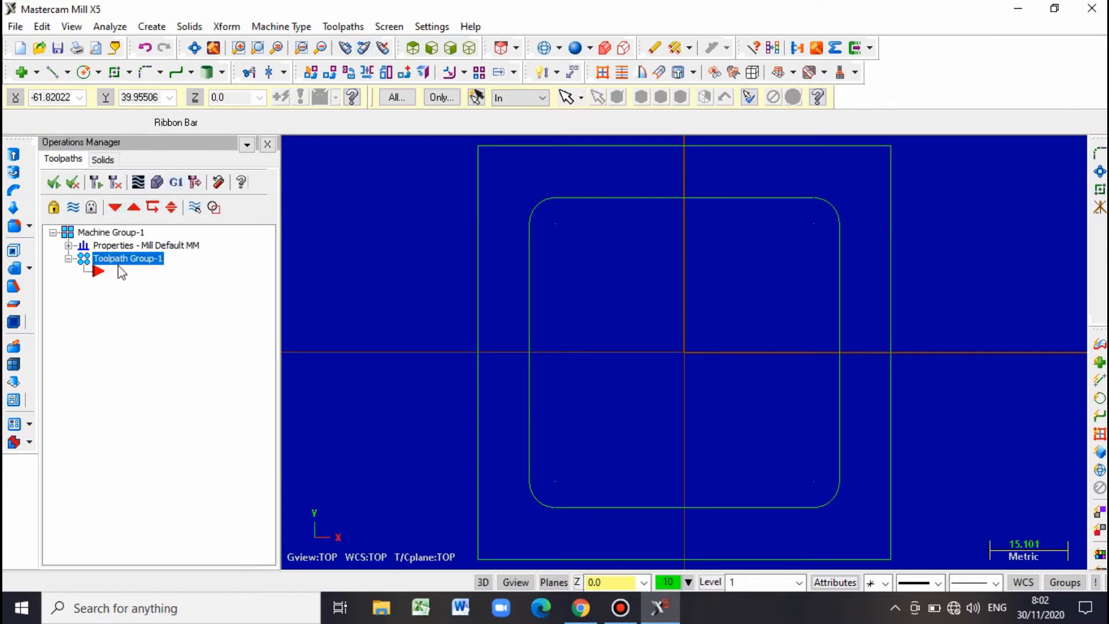
Open the machine group's stock setup and size the rectangular stock with a bounding box around all entities.
{"action": "left_click", "coordinate": [470, 49]}
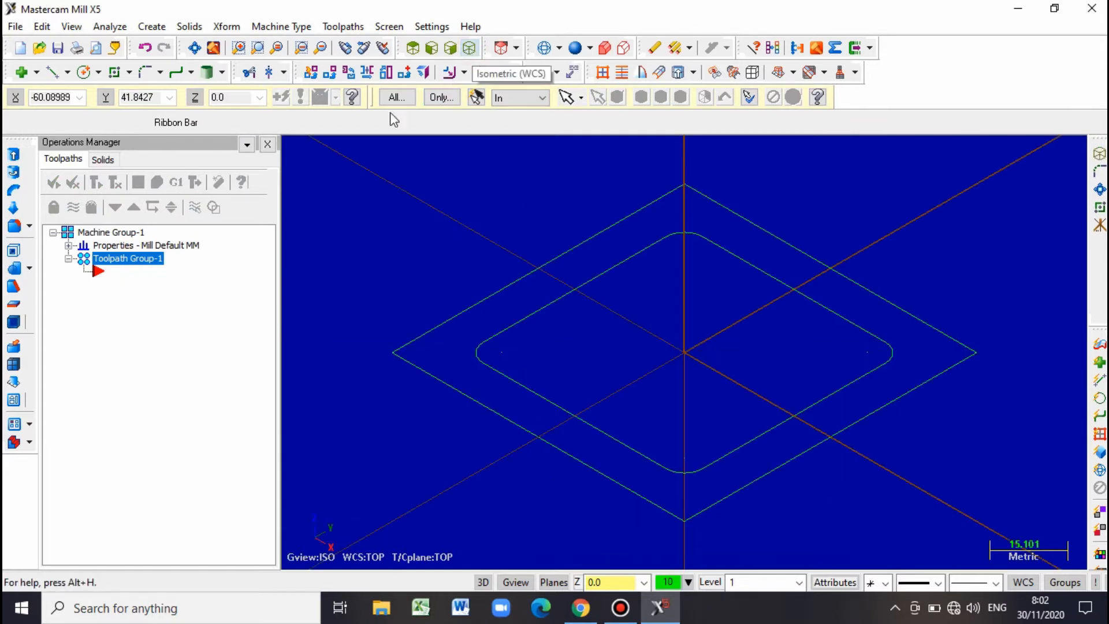
{"action": "left_click", "coordinate": [68, 244]}
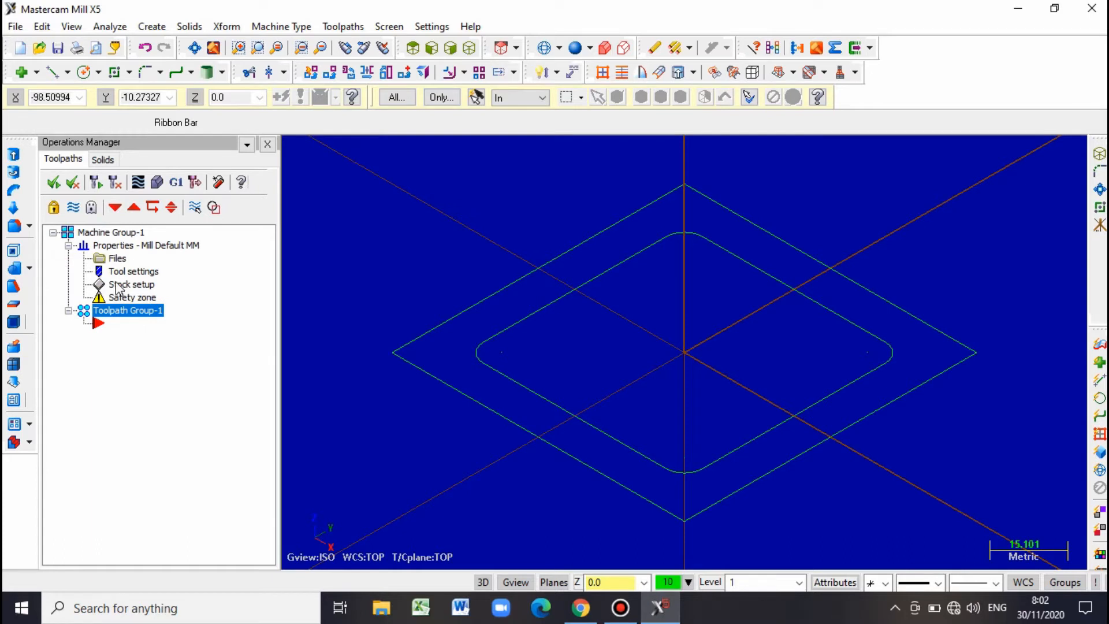
{"action": "left_click", "coordinate": [68, 245]}
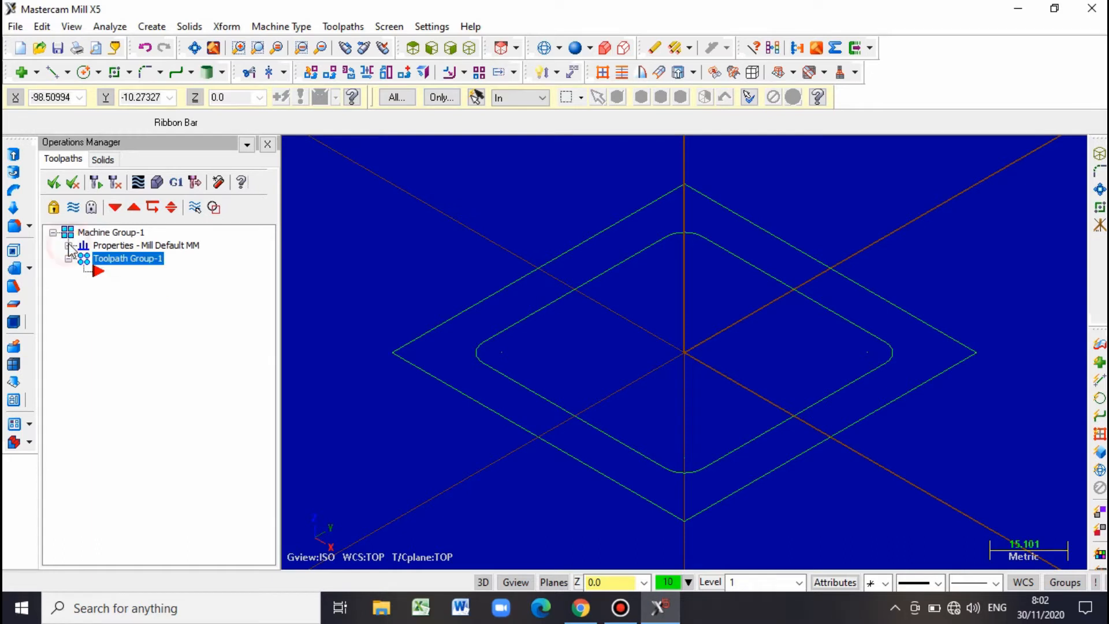
{"action": "left_click", "coordinate": [68, 245]}
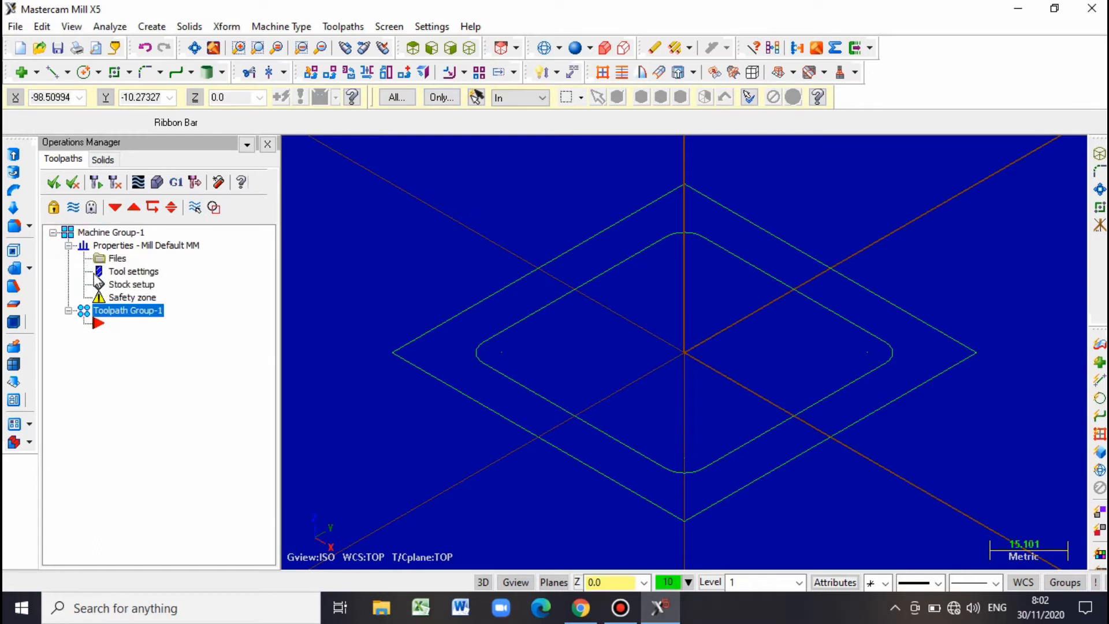
{"action": "left_click", "coordinate": [125, 284]}
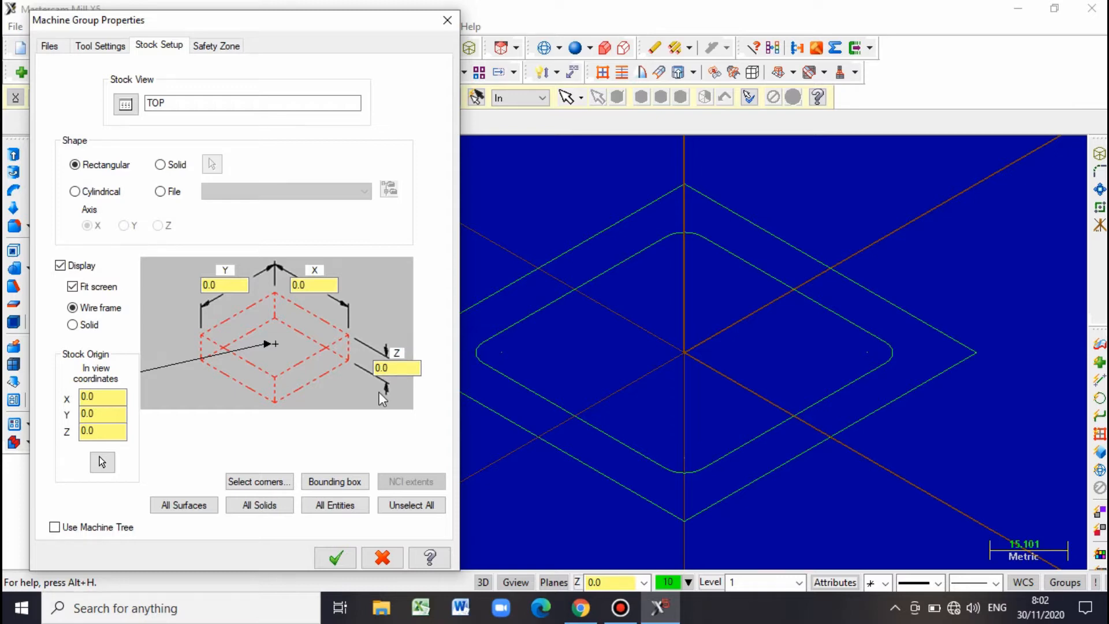
{"action": "left_click", "coordinate": [346, 482]}
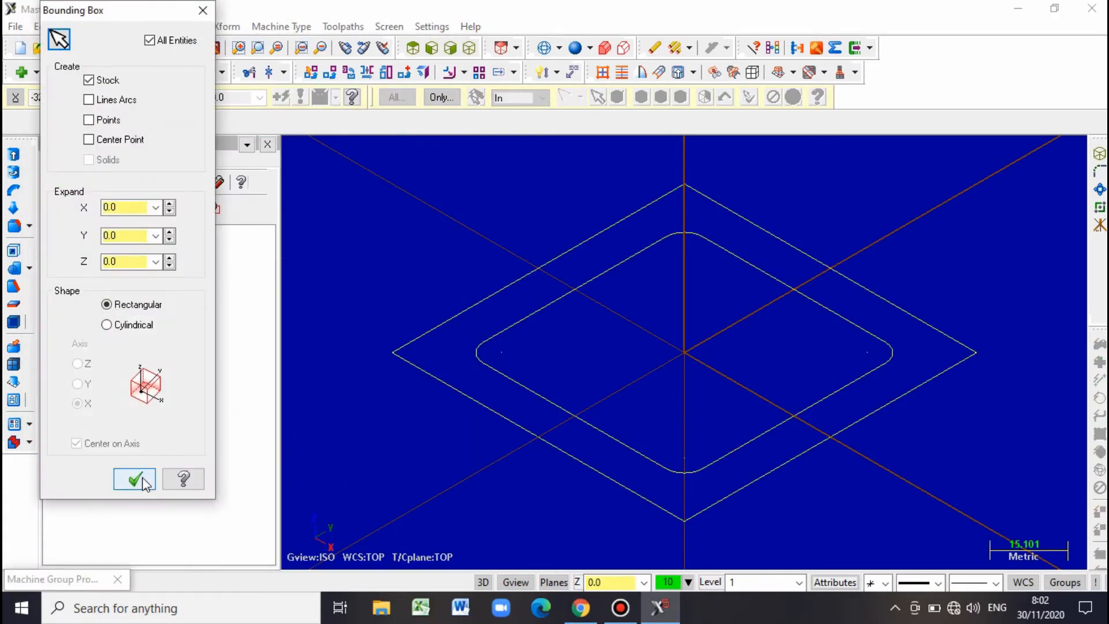
{"action": "left_click", "coordinate": [134, 478]}
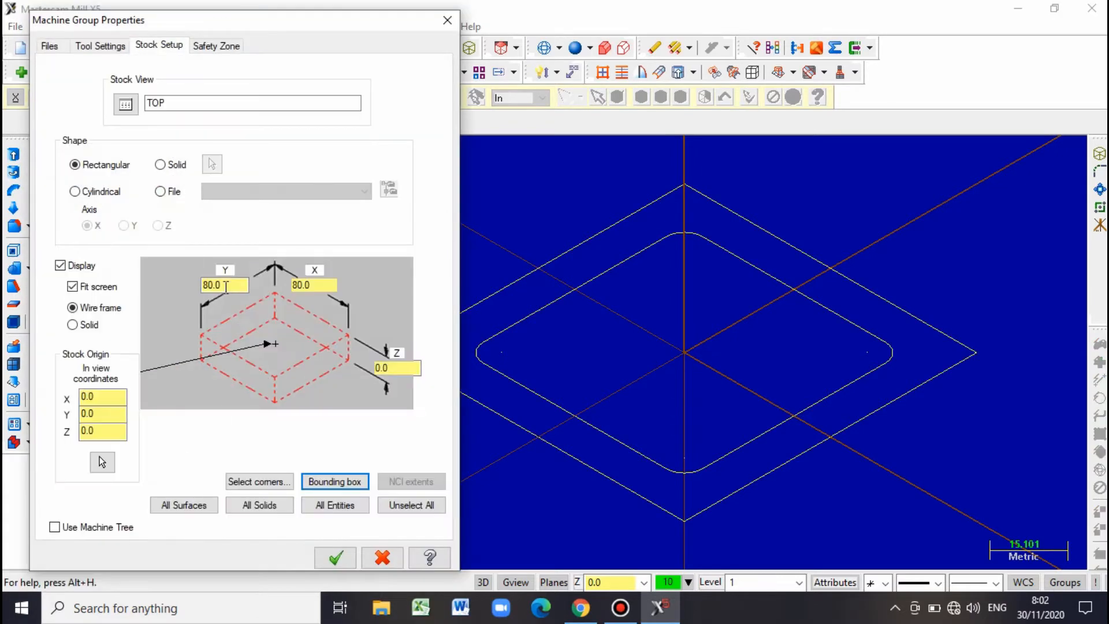
Set the stock's Z thickness to 10 mm and apply the stock setup.
{"action": "left_click", "coordinate": [226, 286]}
{"action": "left_click", "coordinate": [317, 286]}
{"action": "left_click", "coordinate": [399, 367]}
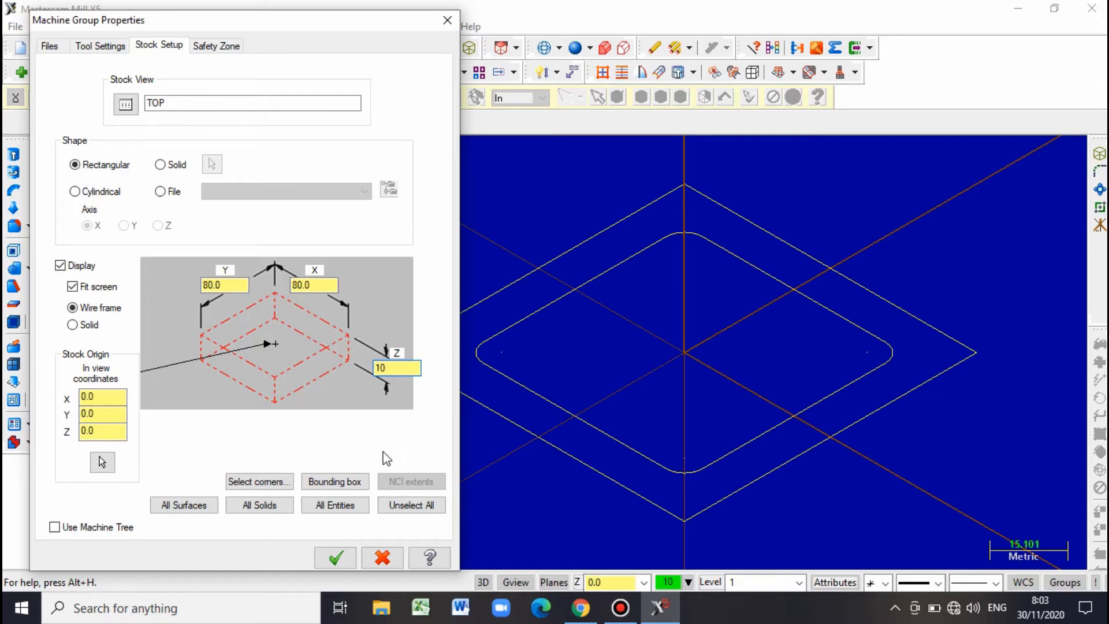
{"action": "left_click", "coordinate": [335, 556]}
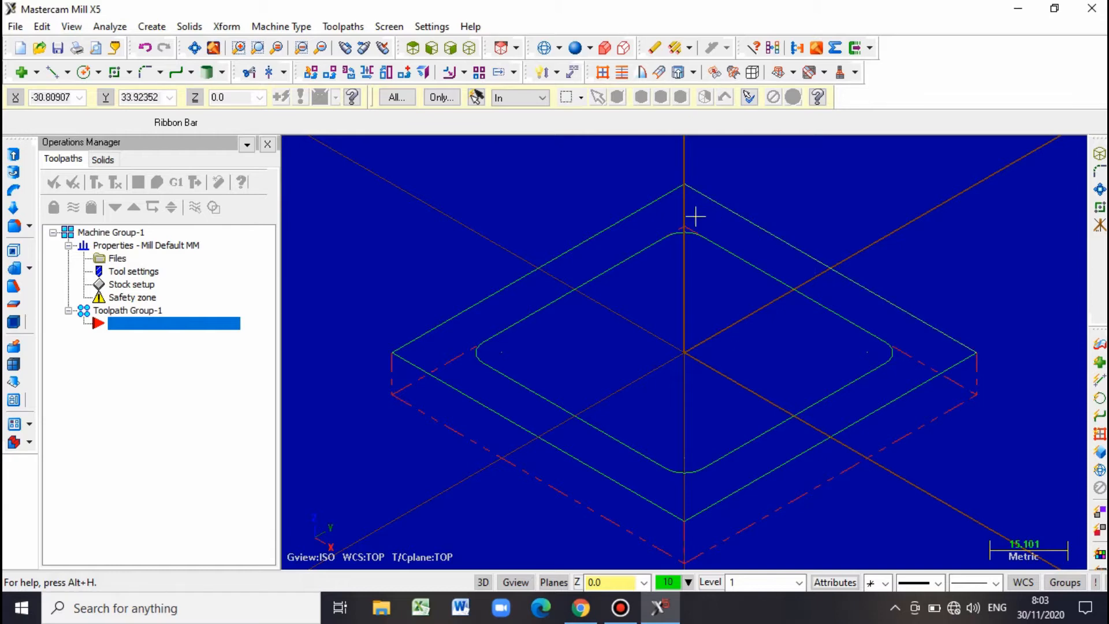
Start a pocket toolpath with T as the NC name, chaining the outer 80 mm square and keeping Pocket as the toolpath type.
{"action": "left_click", "coordinate": [342, 33]}
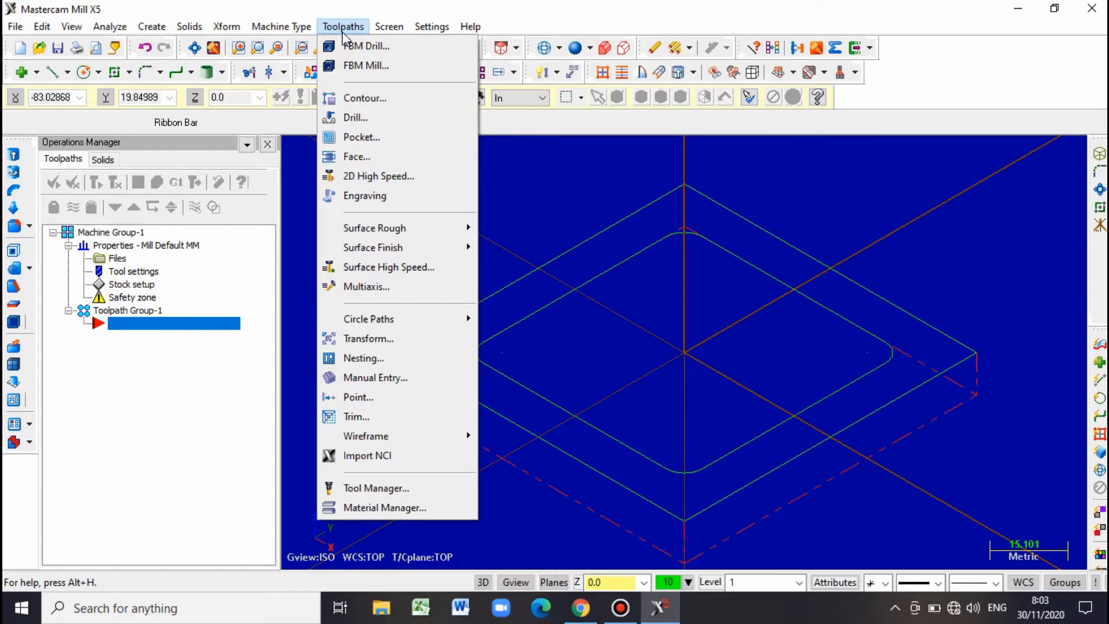
{"action": "left_click", "coordinate": [359, 138]}
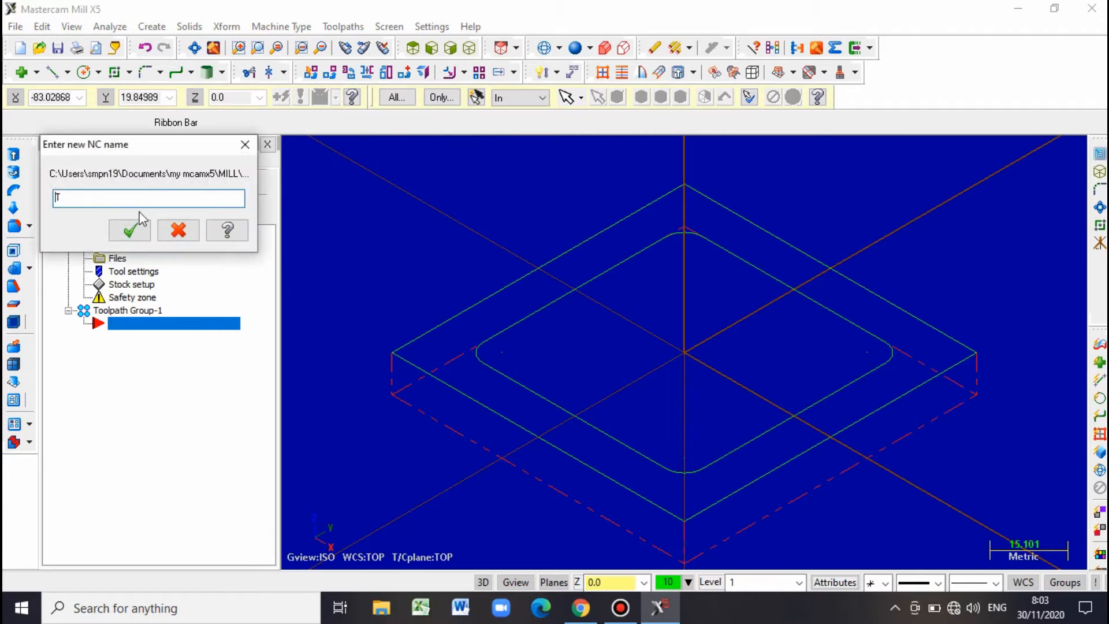
{"action": "left_click", "coordinate": [130, 230]}
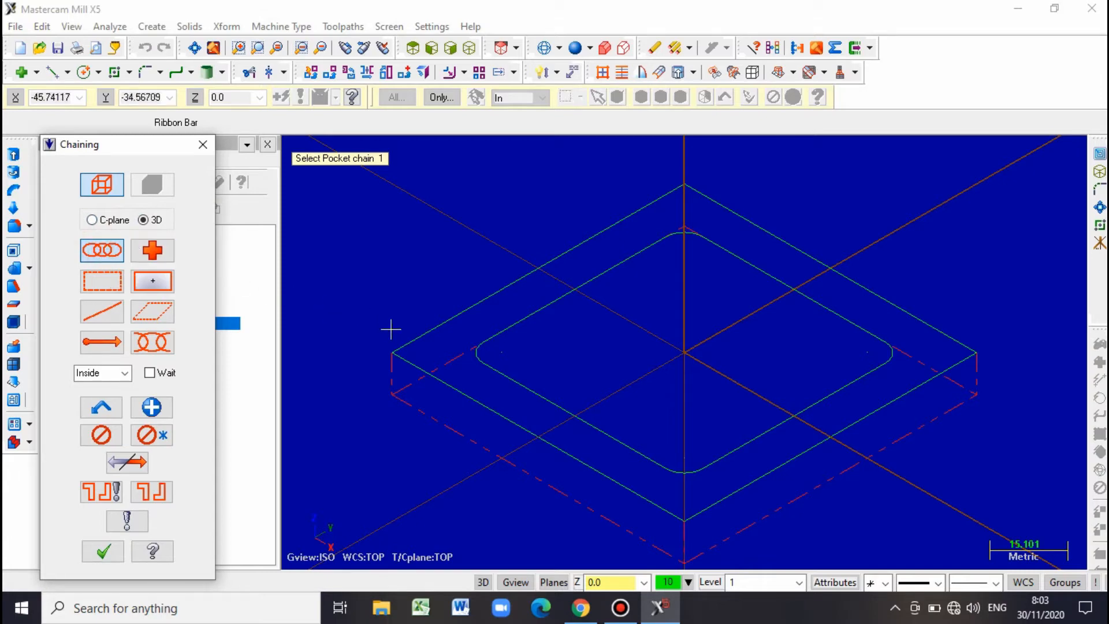
{"action": "left_click", "coordinate": [400, 346]}
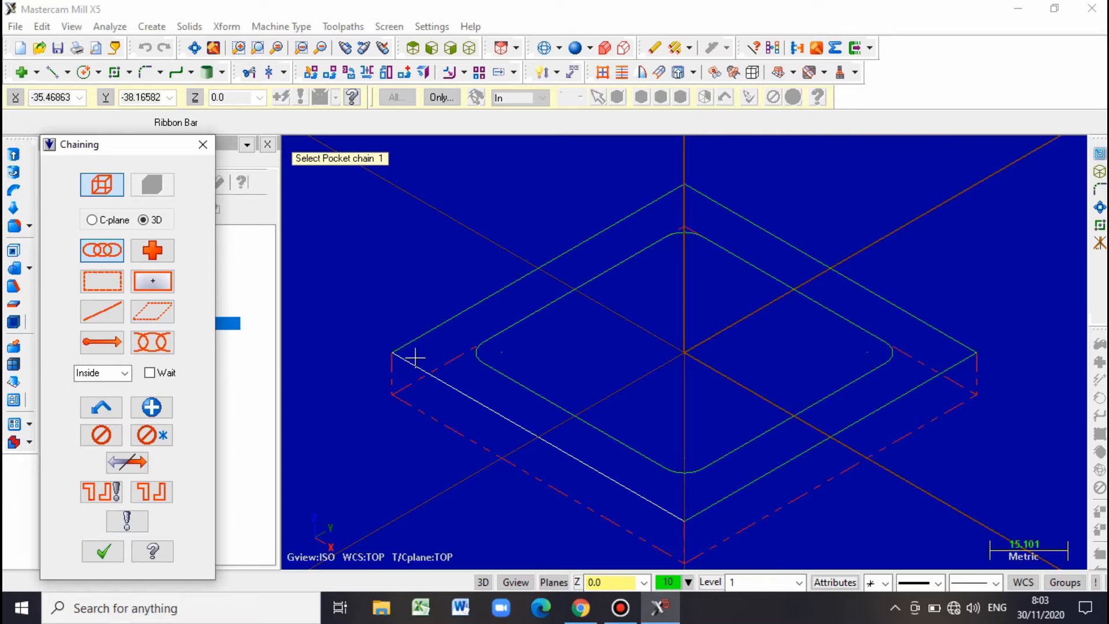
{"action": "left_click", "coordinate": [397, 356]}
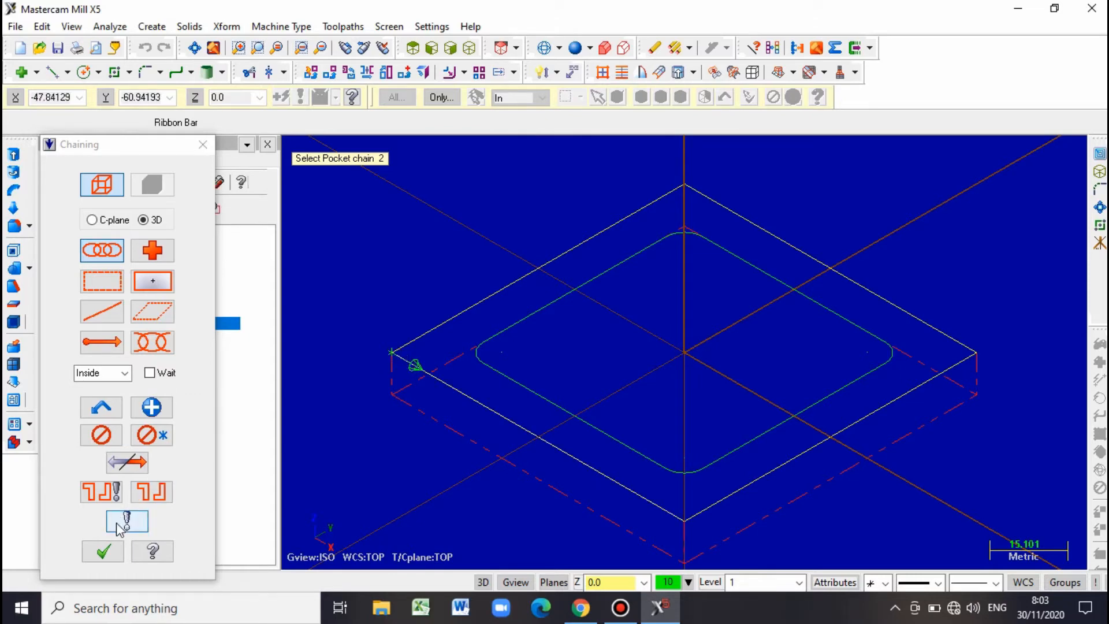
{"action": "left_click", "coordinate": [103, 551]}
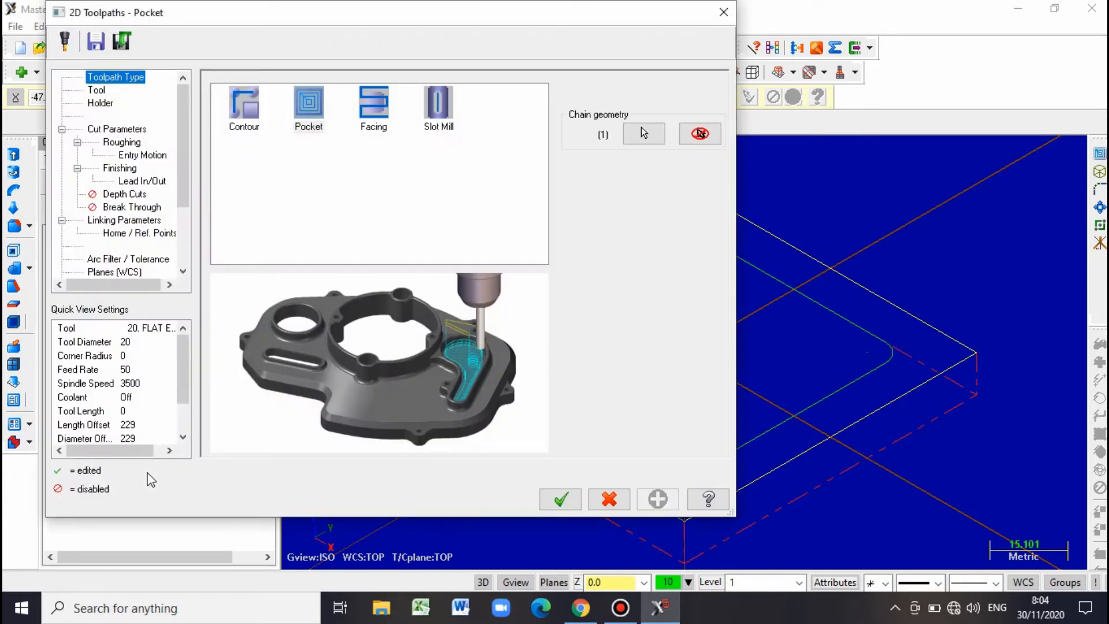
{"action": "left_click", "coordinate": [311, 113]}
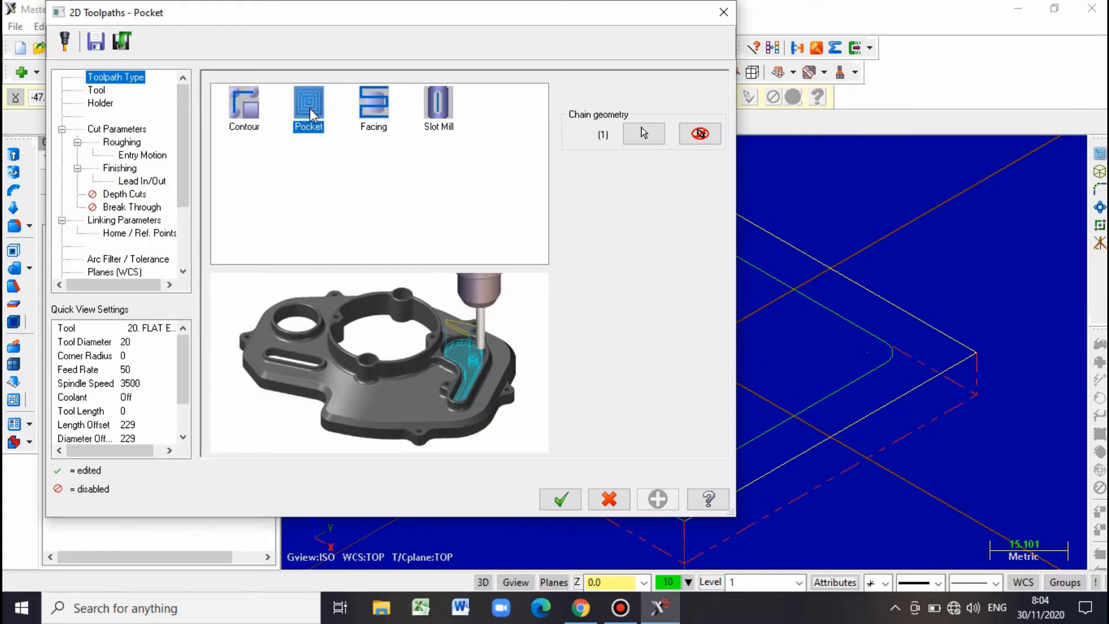
Create a new flat end mill with a 10 mm diameter for the pocket toolpath and accept the modified tool settings.
{"action": "left_click", "coordinate": [99, 90]}
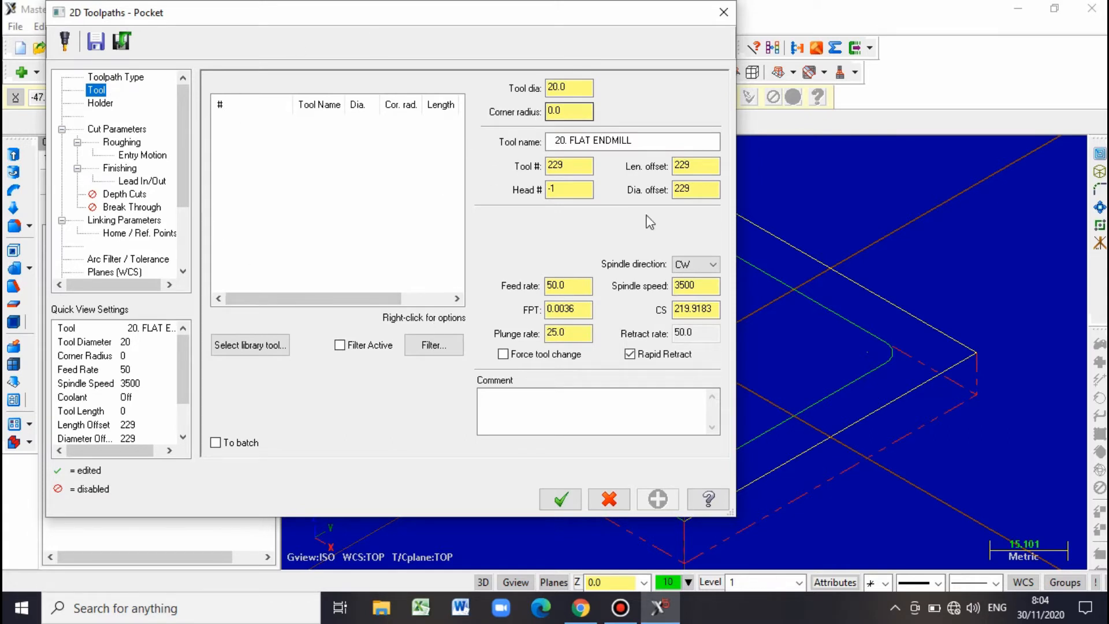
{"action": "left_click", "coordinate": [297, 168]}
{"action": "right_click", "coordinate": [268, 152]}
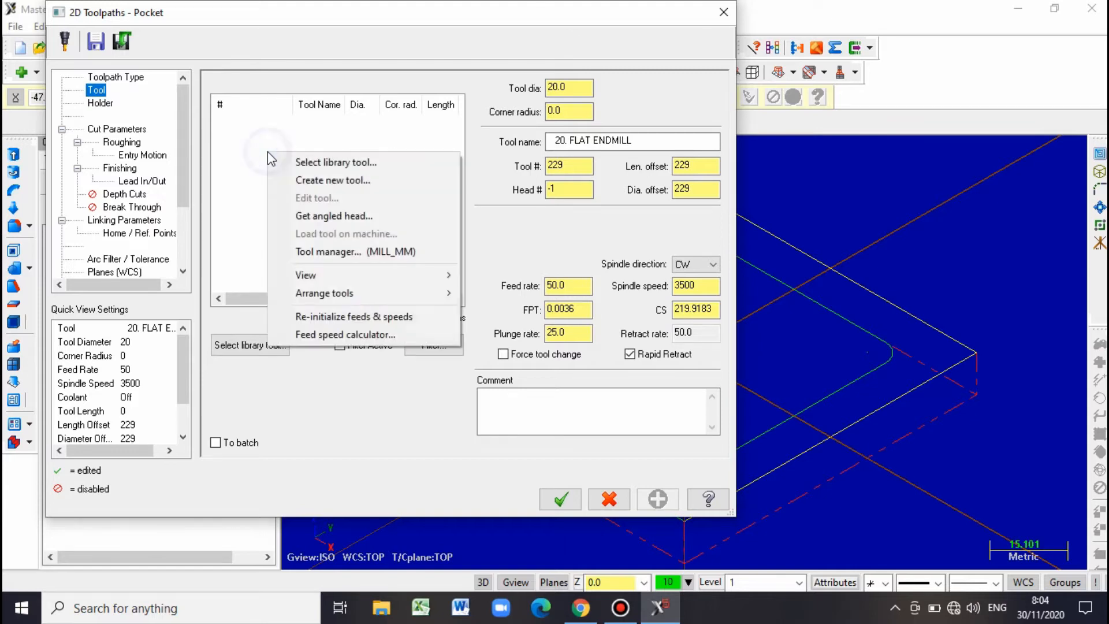
{"action": "left_click", "coordinate": [293, 180]}
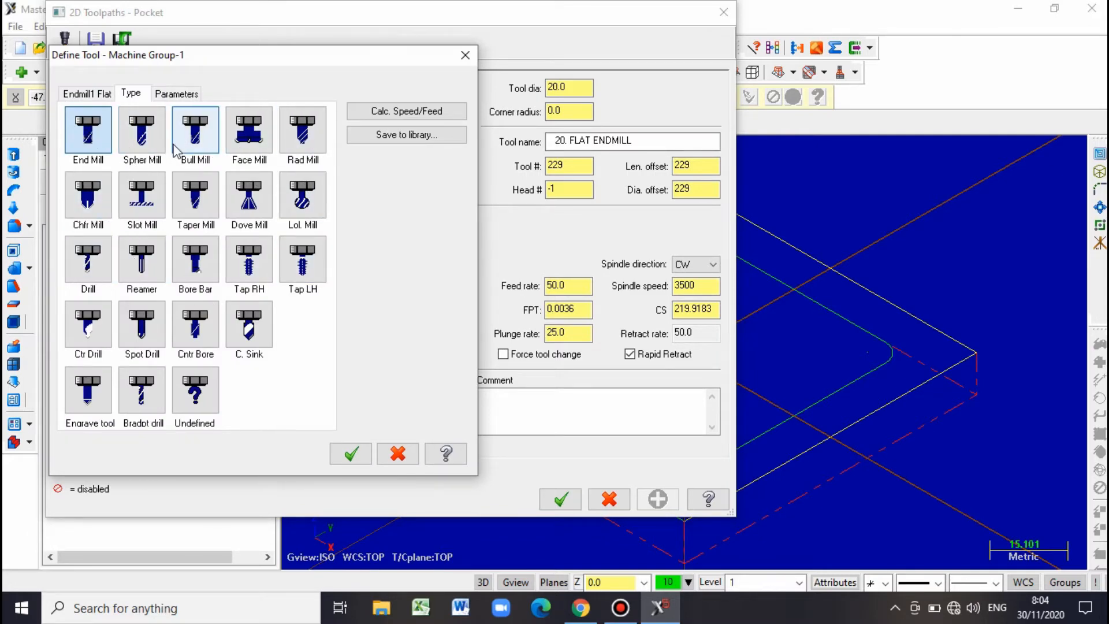
{"action": "left_click", "coordinate": [88, 130]}
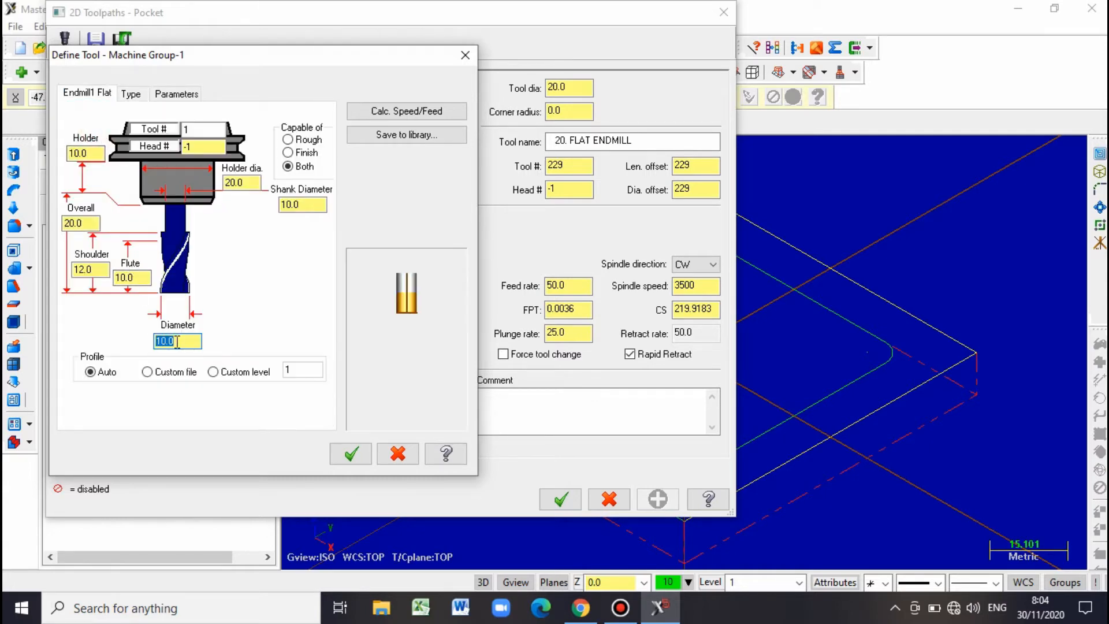
{"action": "left_click", "coordinate": [355, 455]}
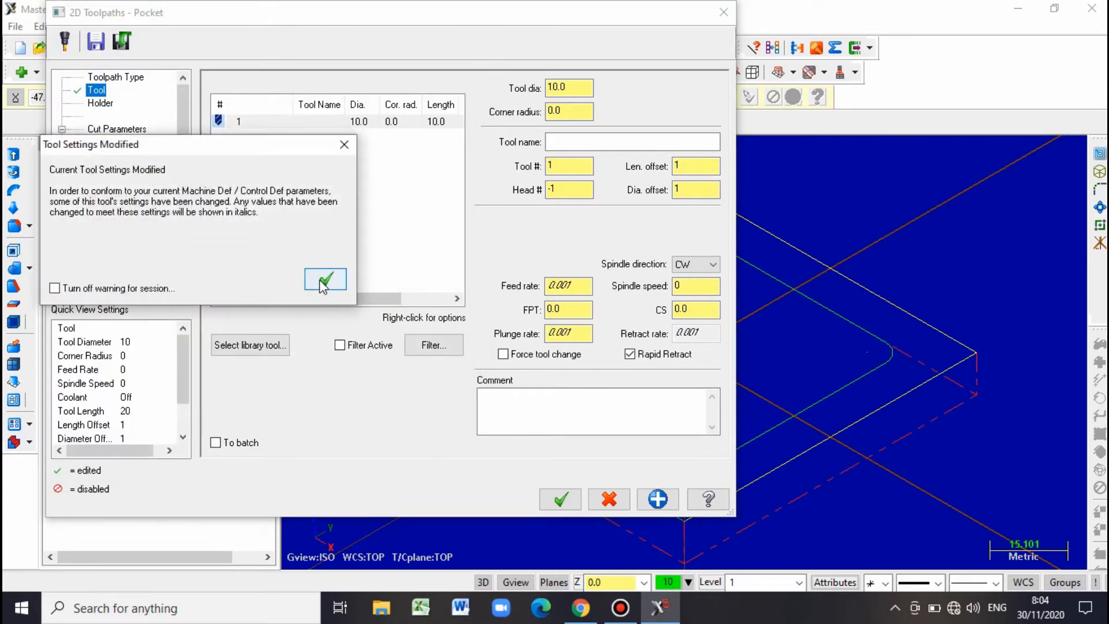
{"action": "left_click", "coordinate": [319, 280]}
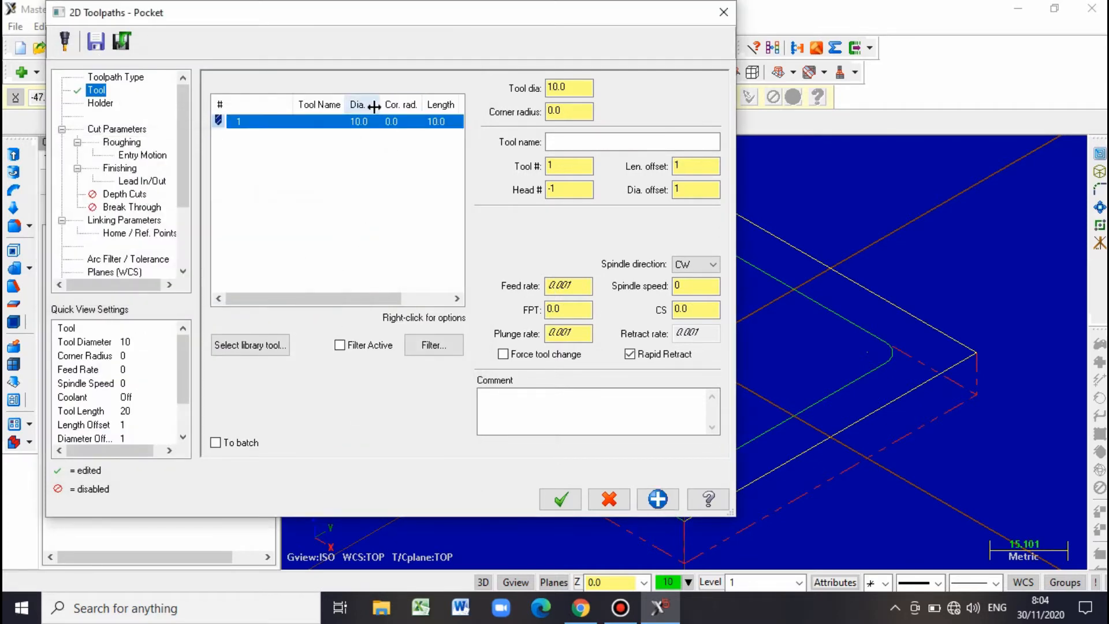
Set the tool's spindle speed to 2000, feed rate to 700 and plunge rate to 700.
{"action": "left_click_drag", "start_coordinate": [377, 107], "coordinate": [409, 107]}
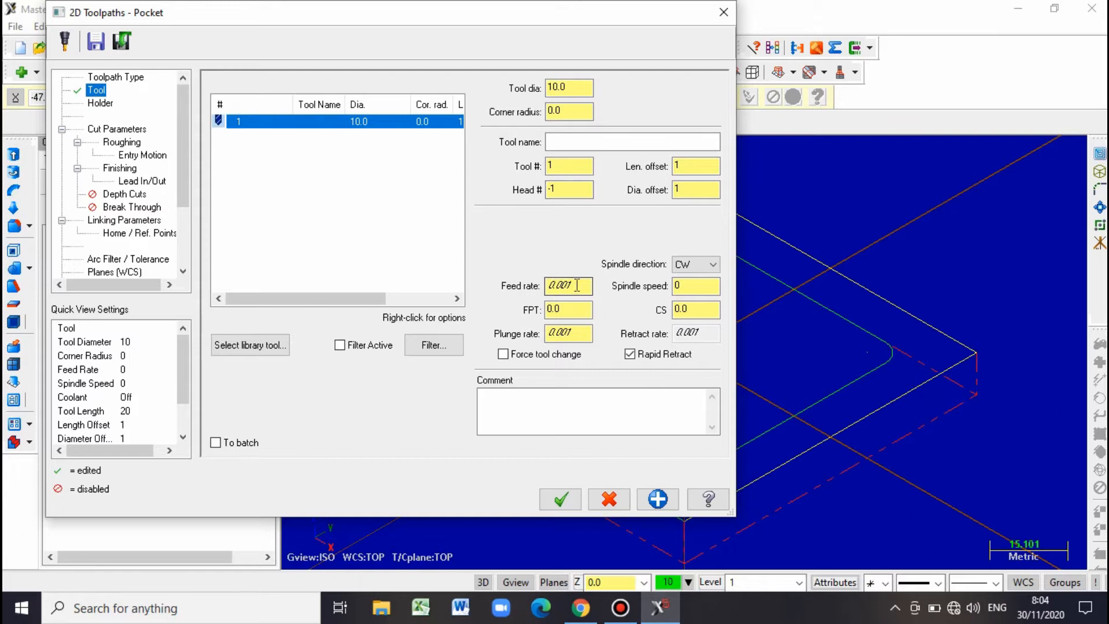
{"action": "left_click", "coordinate": [686, 285]}
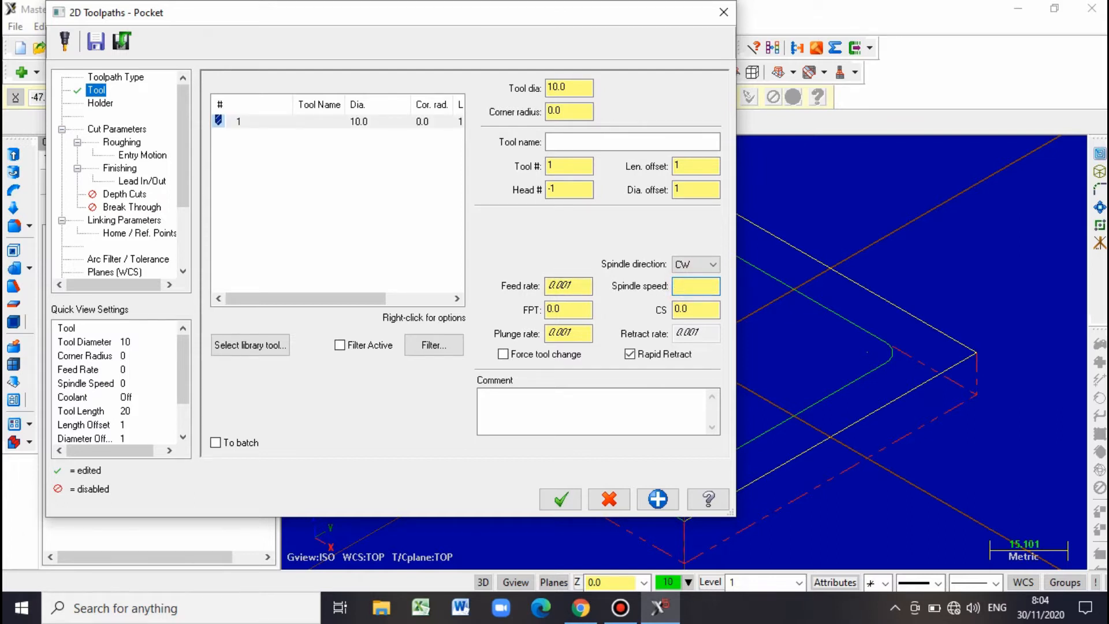
{"action": "left_click", "coordinate": [583, 284]}
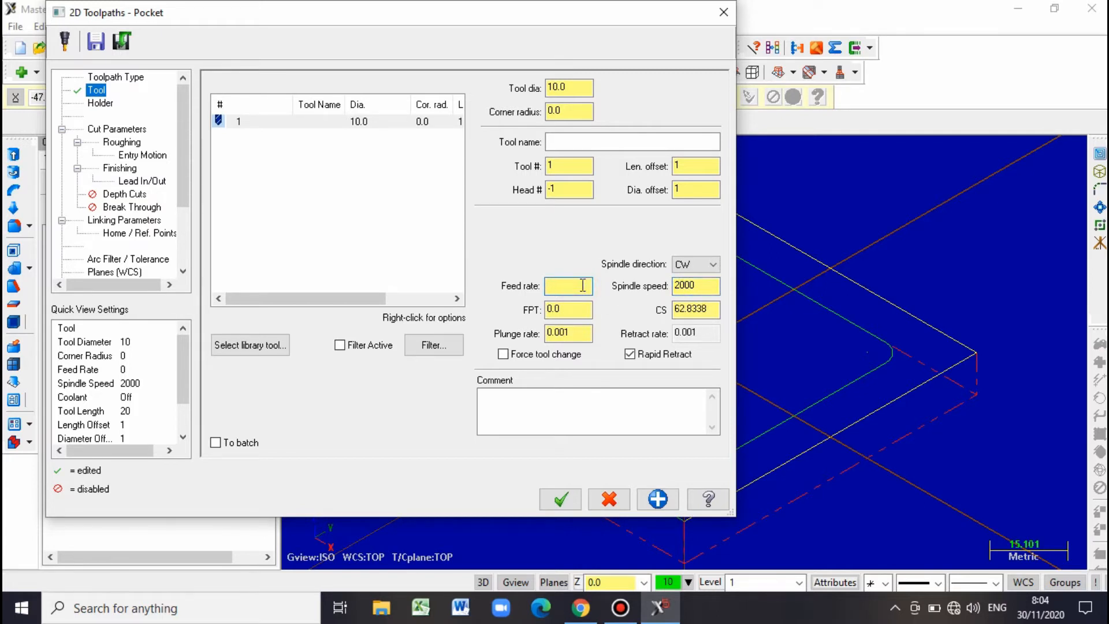
{"action": "type", "text": "700"}
{"action": "left_click", "coordinate": [580, 335]}
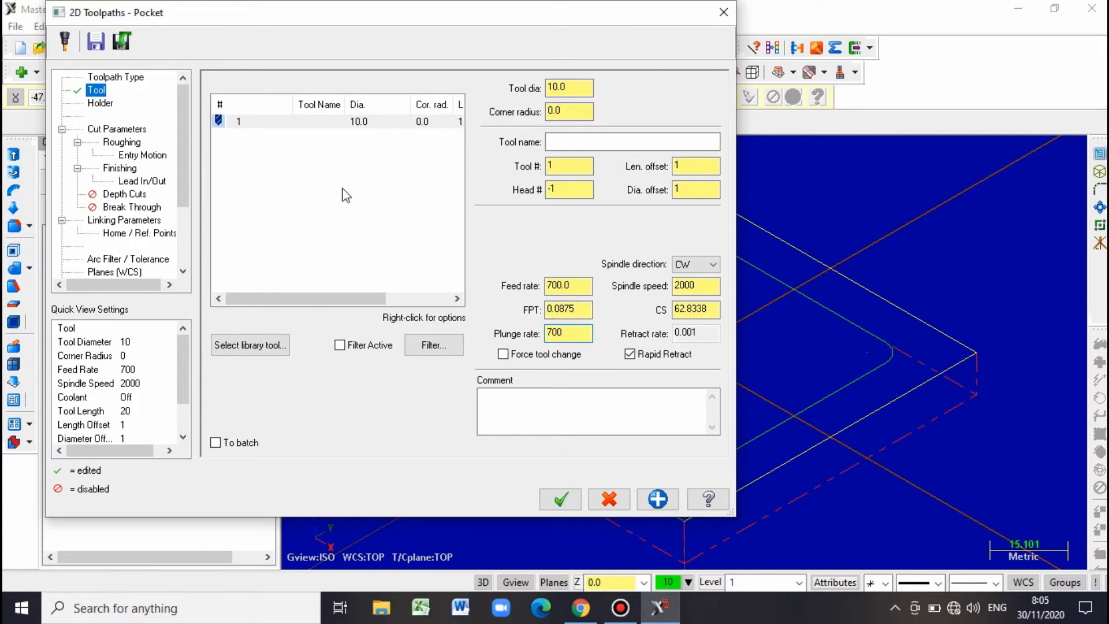
Look over the holder settings and set the pocket type to Facing in the cut parameters.
{"action": "left_click", "coordinate": [101, 104]}
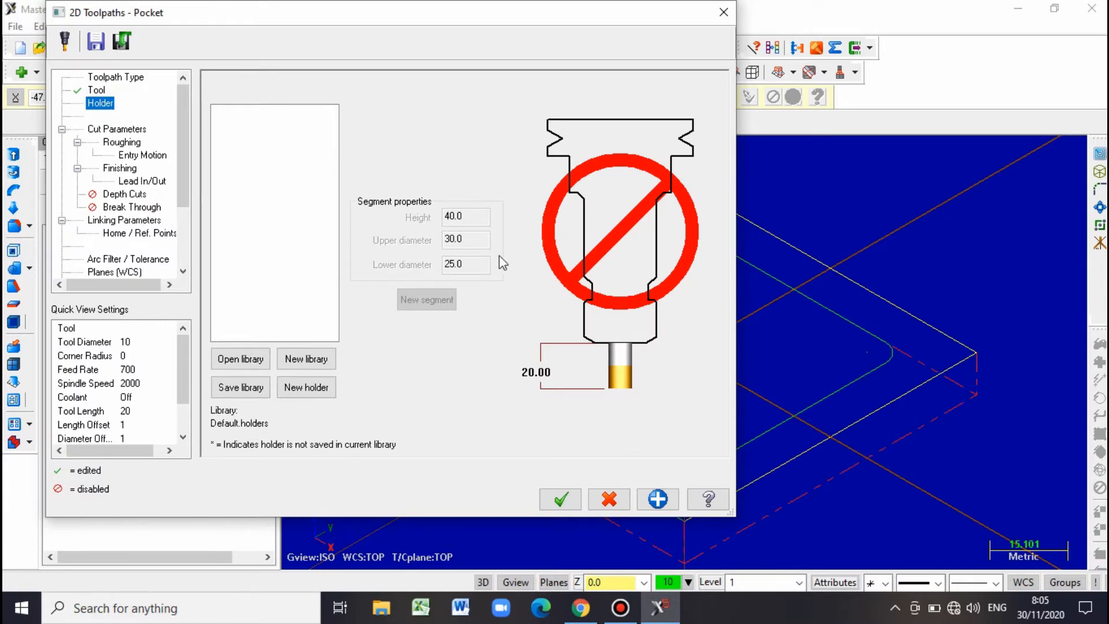
{"action": "left_click", "coordinate": [123, 129]}
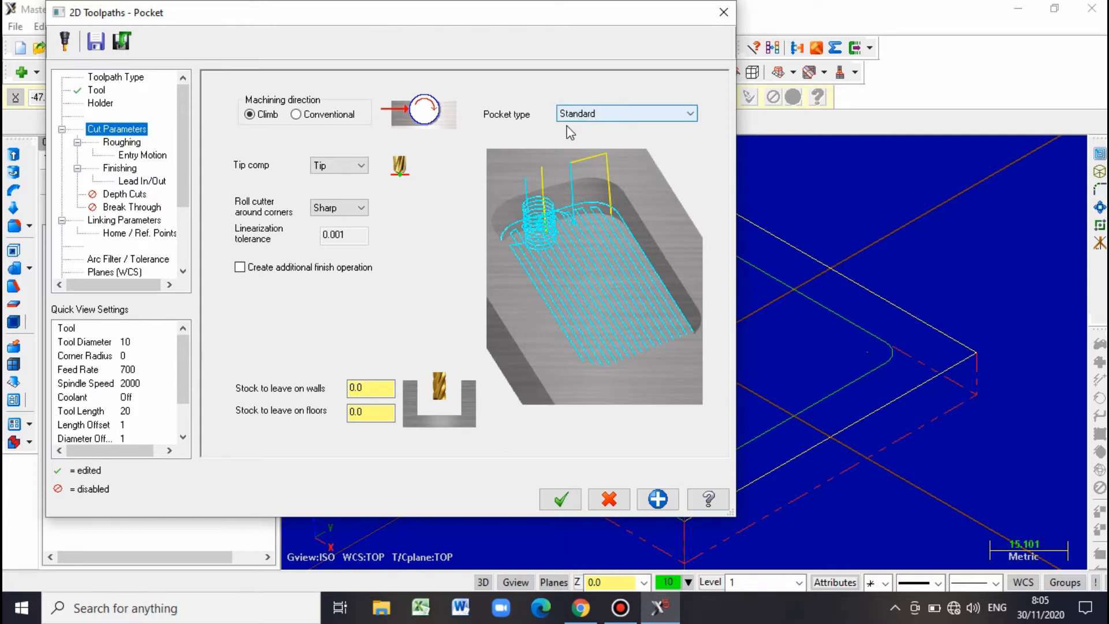
{"action": "left_click", "coordinate": [577, 116]}
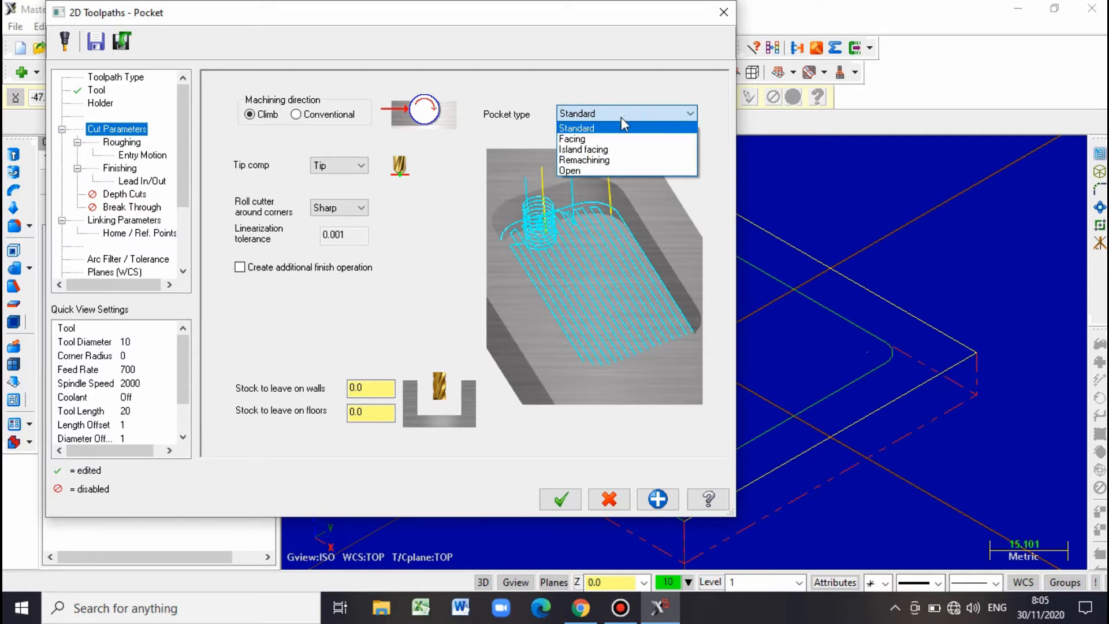
{"action": "left_click", "coordinate": [599, 140]}
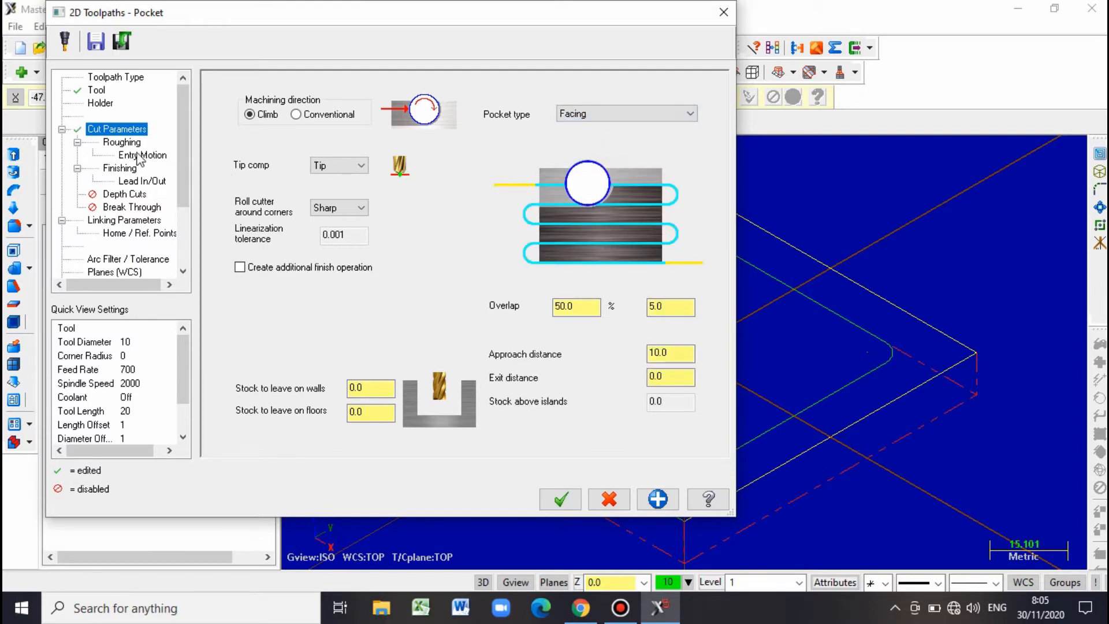
Choose the Zigzag cutting method for roughing and review the entry motion, finishing and lead in/out settings.
{"action": "left_click", "coordinate": [138, 144]}
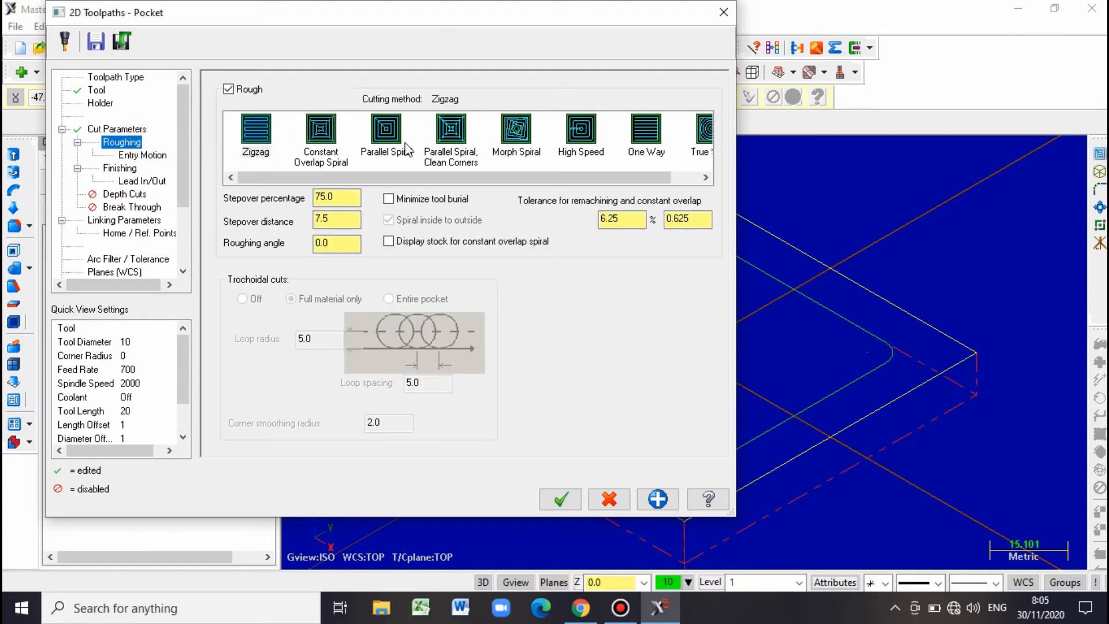
{"action": "left_click", "coordinate": [265, 155]}
{"action": "left_click", "coordinate": [143, 154]}
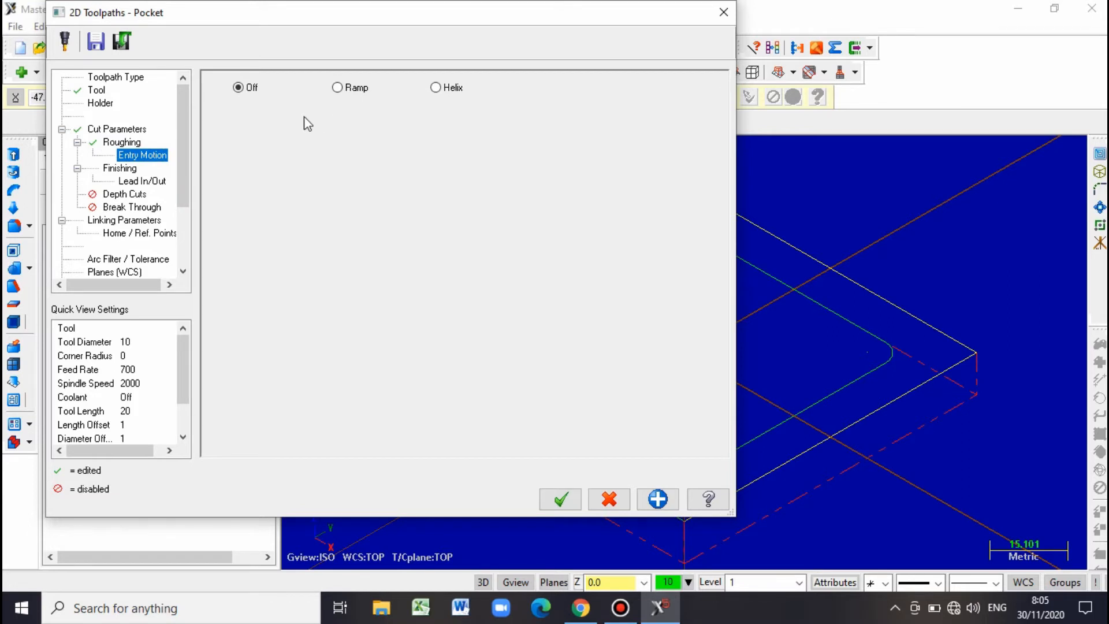
{"action": "left_click", "coordinate": [120, 169]}
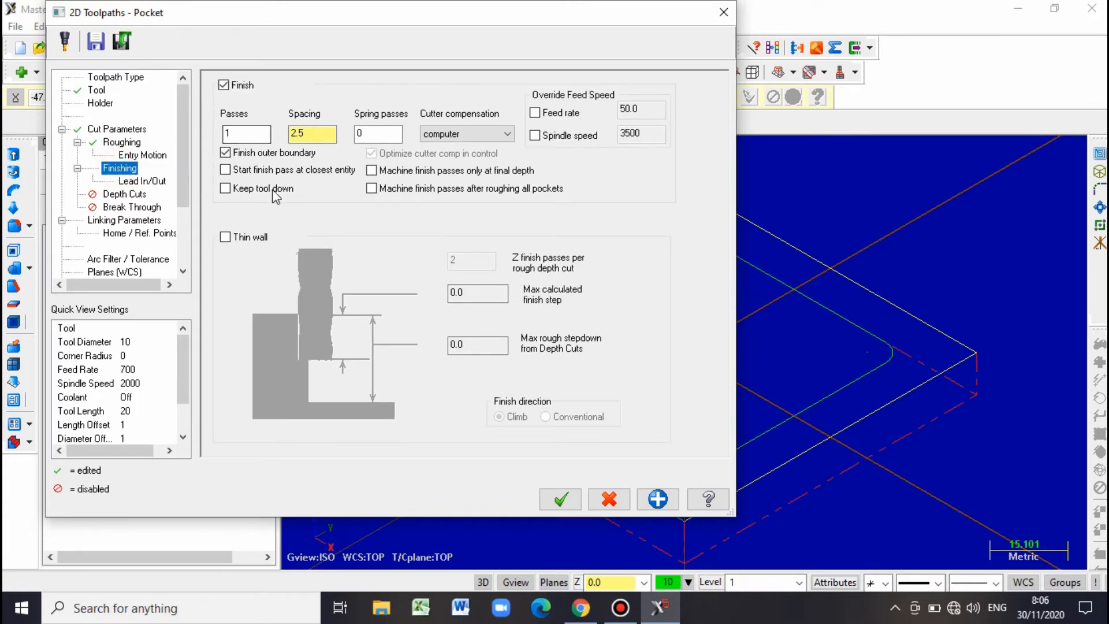
{"action": "left_click", "coordinate": [133, 182]}
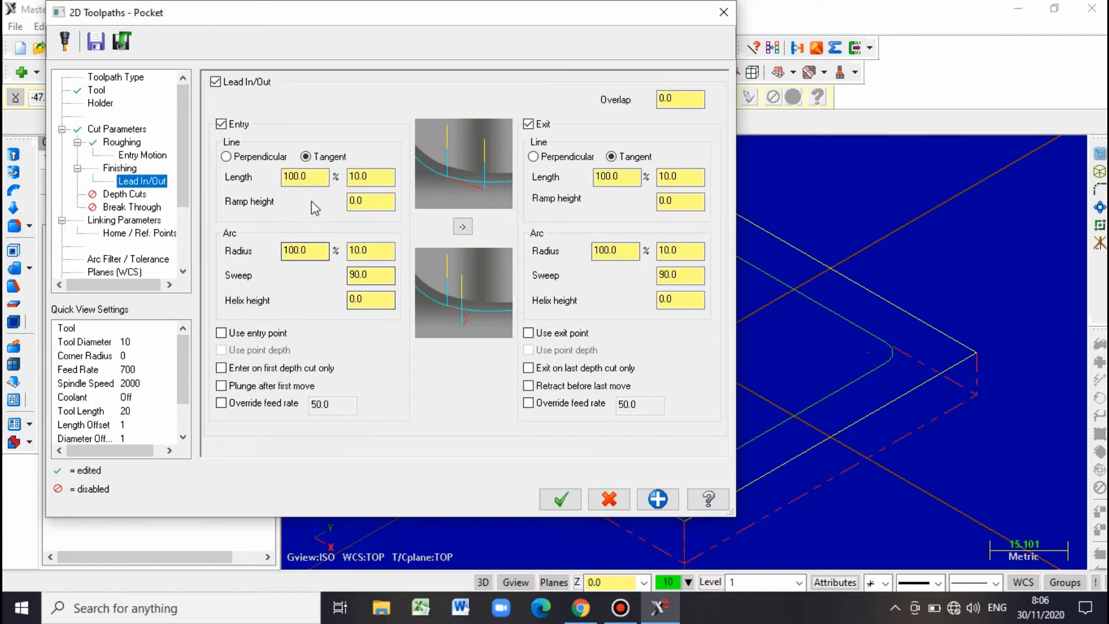
Enable depth cuts with a maximum rough step of 1 mm and keep the tool down between cuts.
{"action": "left_click", "coordinate": [140, 197]}
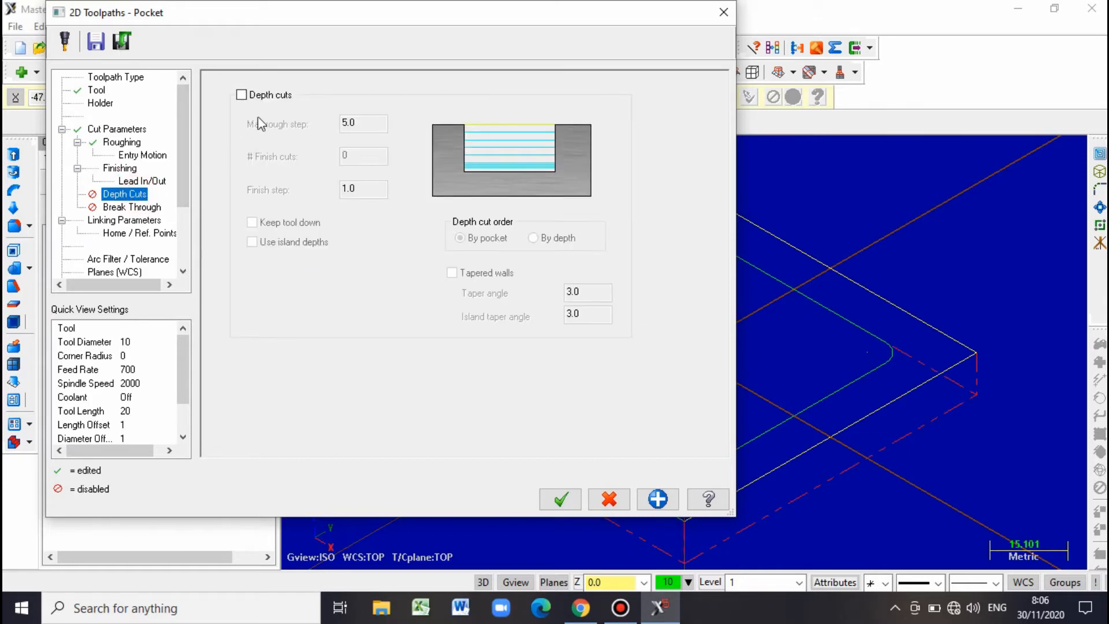
{"action": "left_click", "coordinate": [242, 95]}
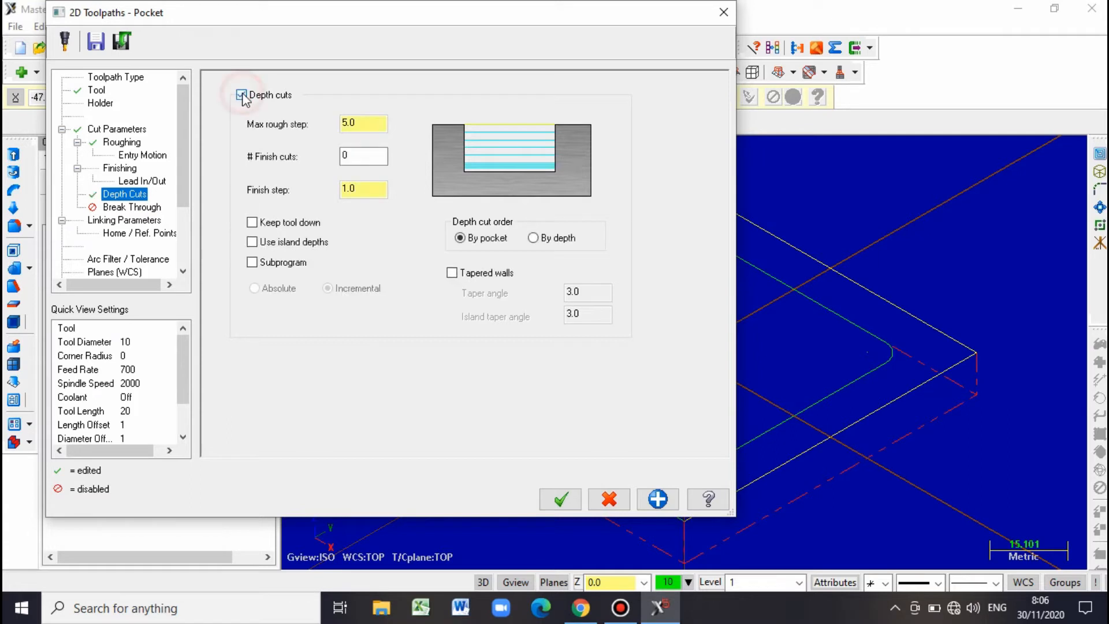
{"action": "left_click", "coordinate": [362, 122]}
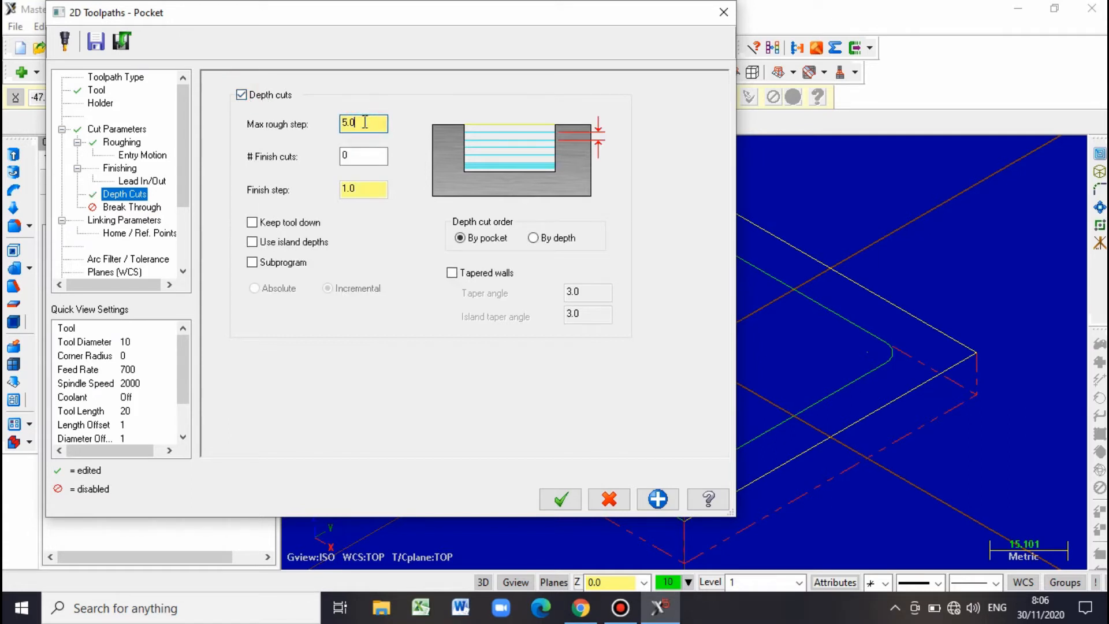
{"action": "left_click", "coordinate": [364, 122]}
{"action": "left_click_drag", "start_coordinate": [364, 122], "coordinate": [328, 129]}
{"action": "type", "text": "1"}
{"action": "left_click", "coordinate": [252, 223]}
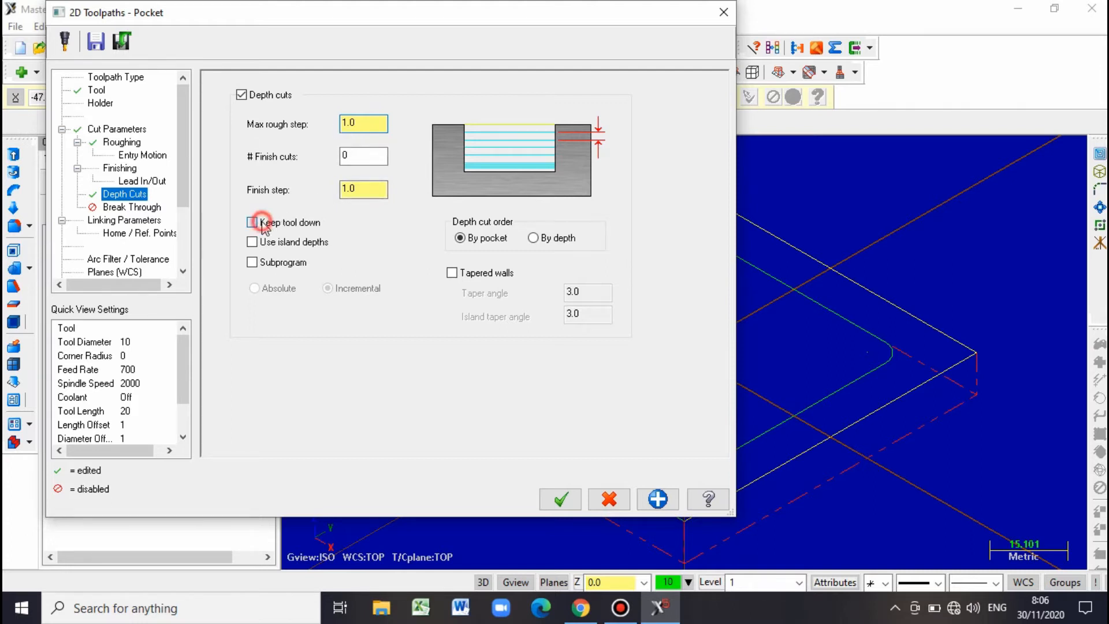
Enable the 50 mm clearance height in the linking parameters and make the retract and feed plane heights absolute.
{"action": "left_click", "coordinate": [153, 209]}
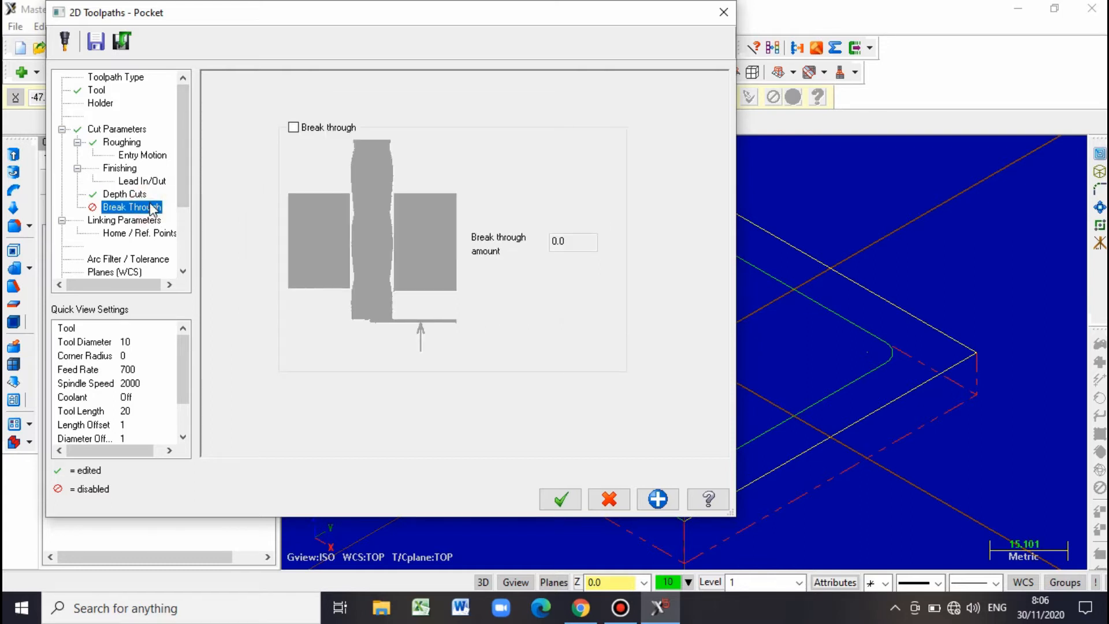
{"action": "left_click", "coordinate": [136, 225]}
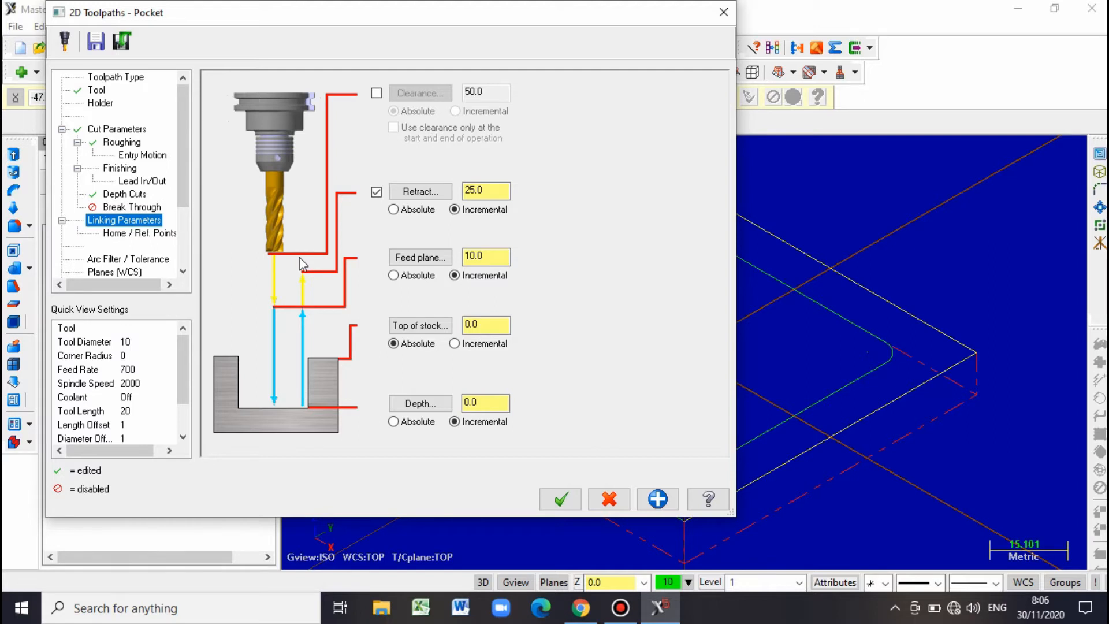
{"action": "left_click", "coordinate": [377, 92]}
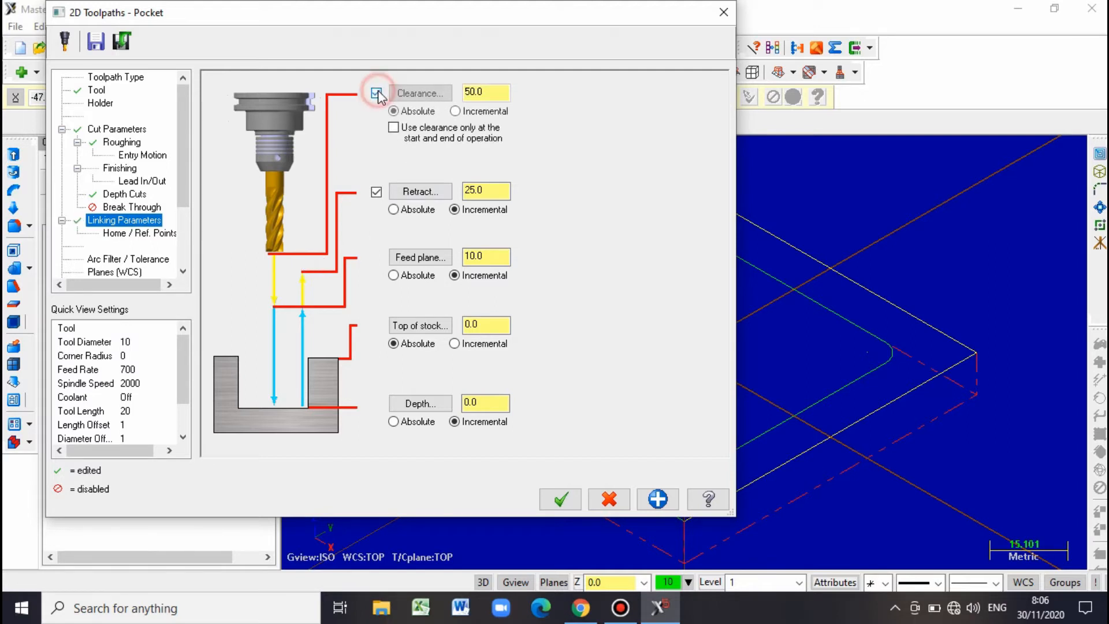
{"action": "left_click", "coordinate": [395, 210]}
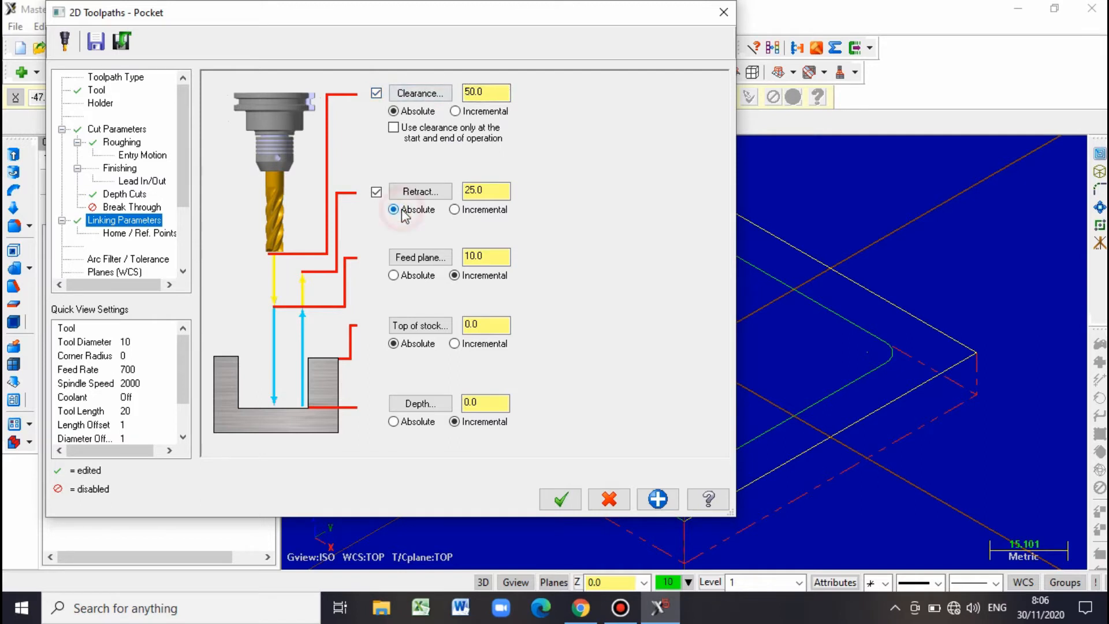
{"action": "left_click", "coordinate": [395, 275]}
Set the cutting depth to -1 mm and generate the facing toolpath.
{"action": "left_click", "coordinate": [486, 403]}
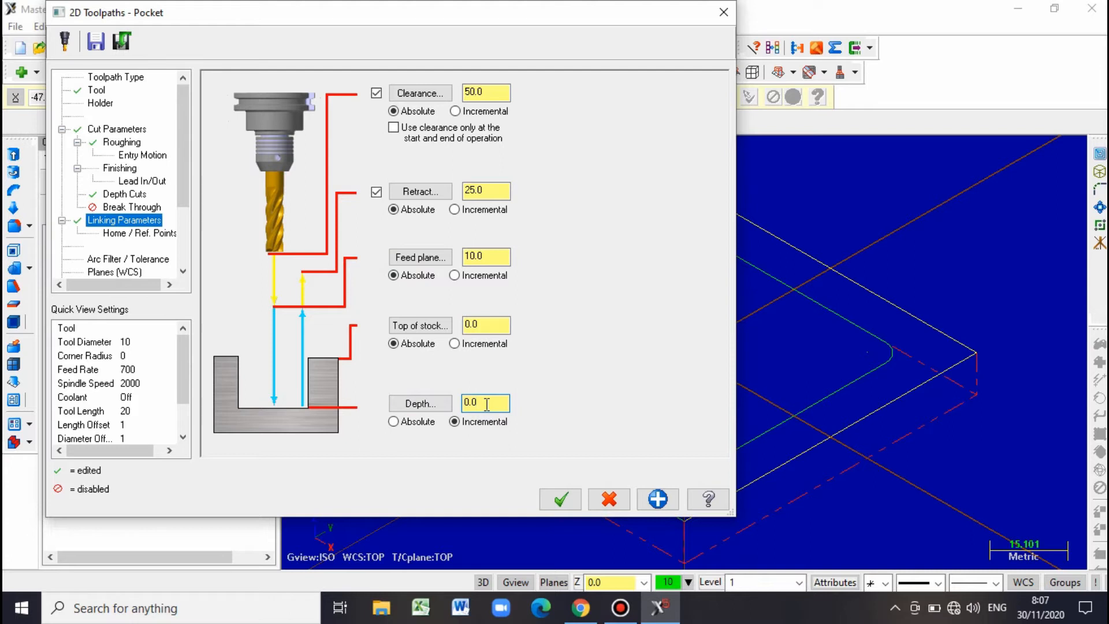
{"action": "key", "text": "BackSpace"}
{"action": "key", "text": "BackSpace"}
{"action": "key", "text": "BackSpace"}
{"action": "type", "text": "-1"}
{"action": "left_click", "coordinate": [560, 499]}
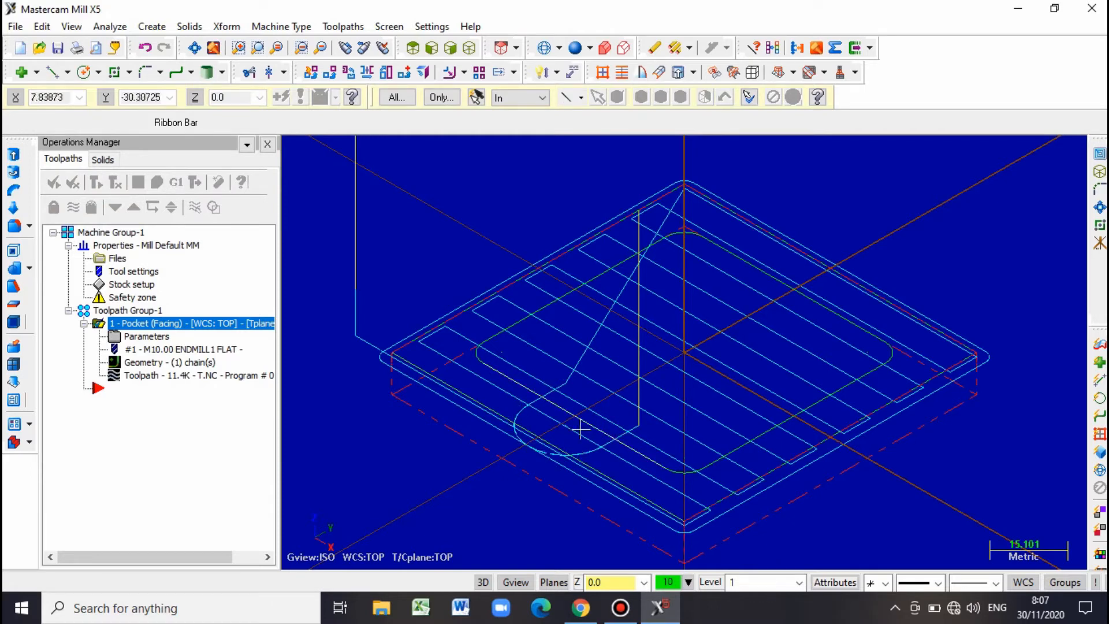
Disable lead in/out for the facing pocket operation and regenerate its toolpath.
{"action": "double_click", "coordinate": [157, 337]}
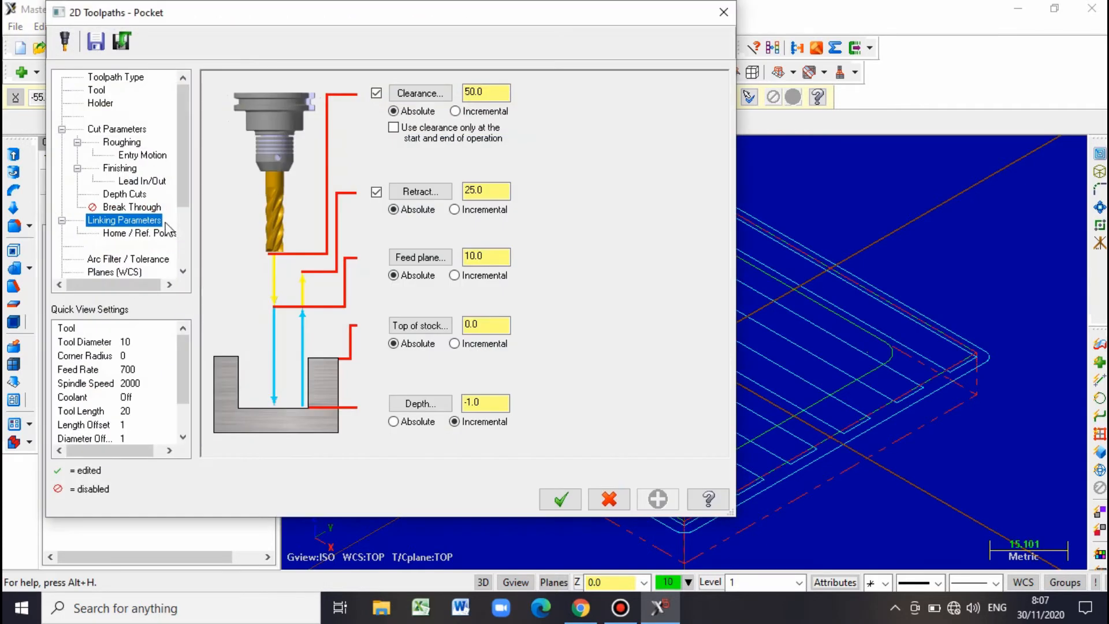
{"action": "left_click", "coordinate": [144, 182]}
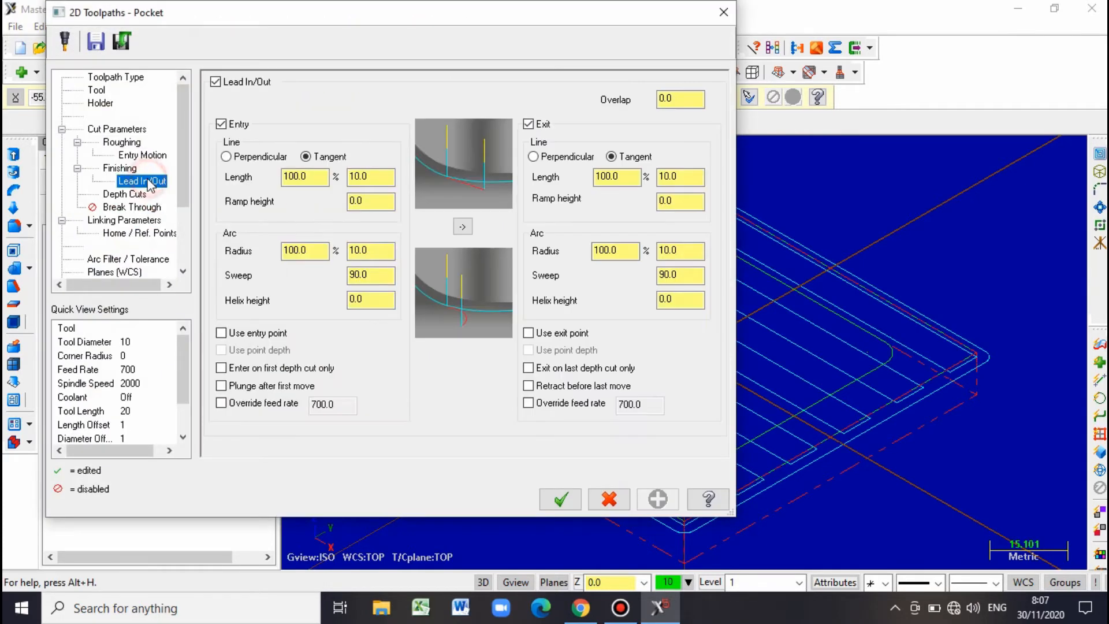
{"action": "left_click", "coordinate": [216, 81]}
{"action": "left_click", "coordinate": [560, 498]}
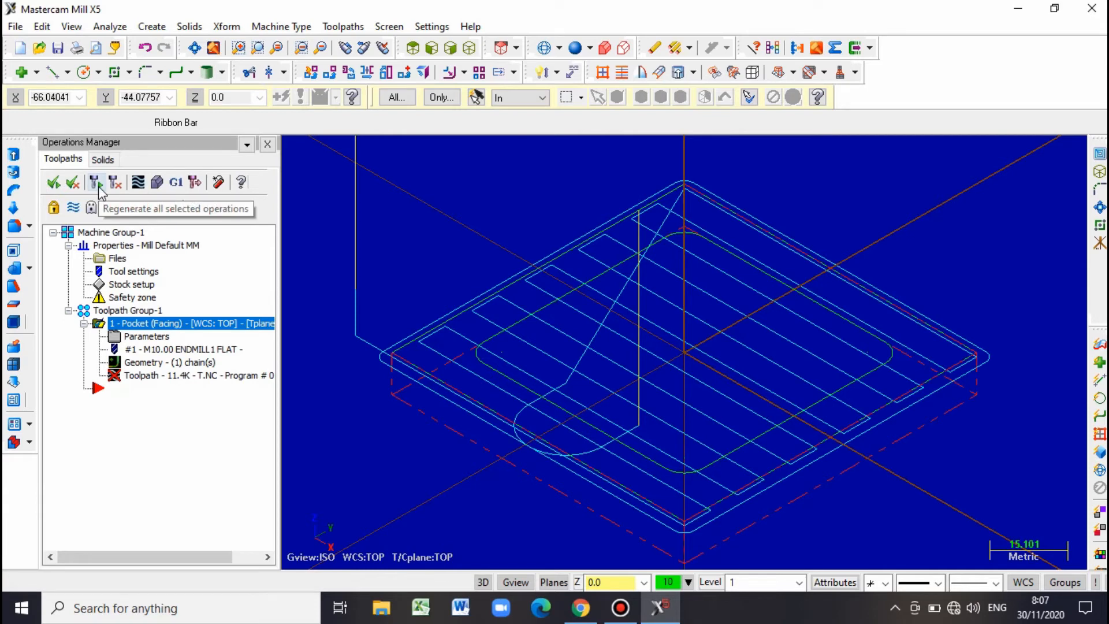
{"action": "left_click", "coordinate": [98, 188]}
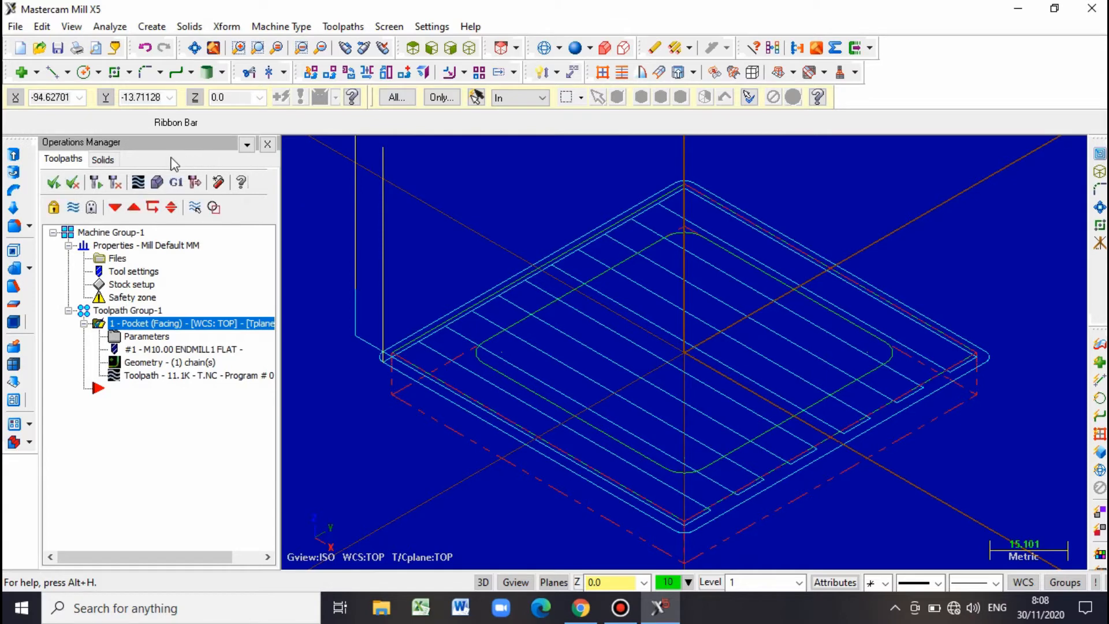
Backplot the regenerated facing toolpath from start to end and close the backplot.
{"action": "left_click", "coordinate": [139, 184]}
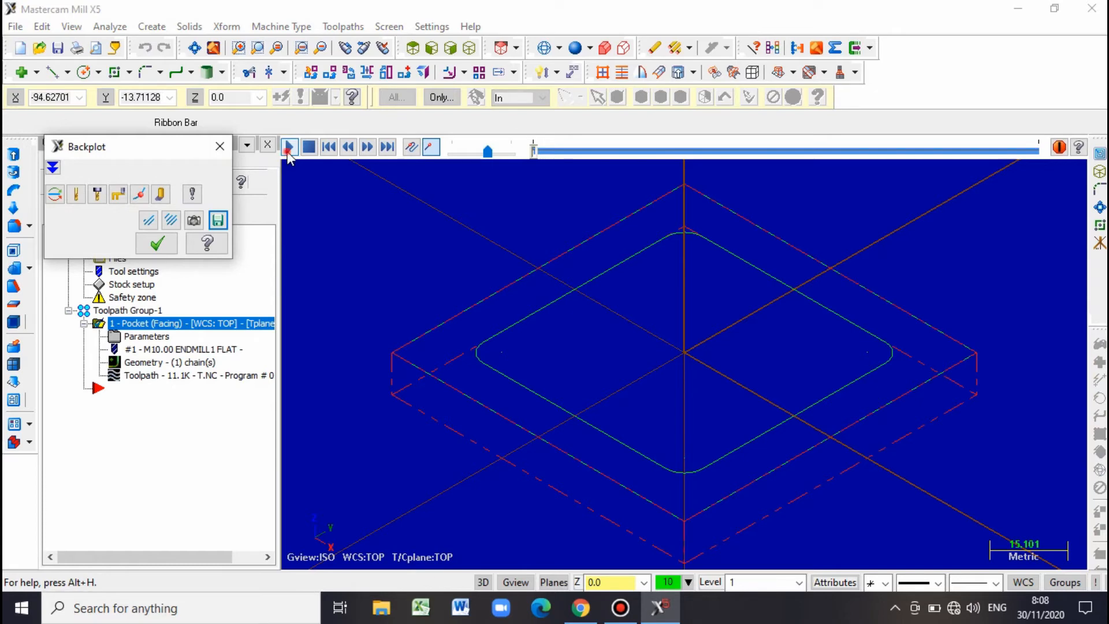
{"action": "left_click", "coordinate": [289, 147]}
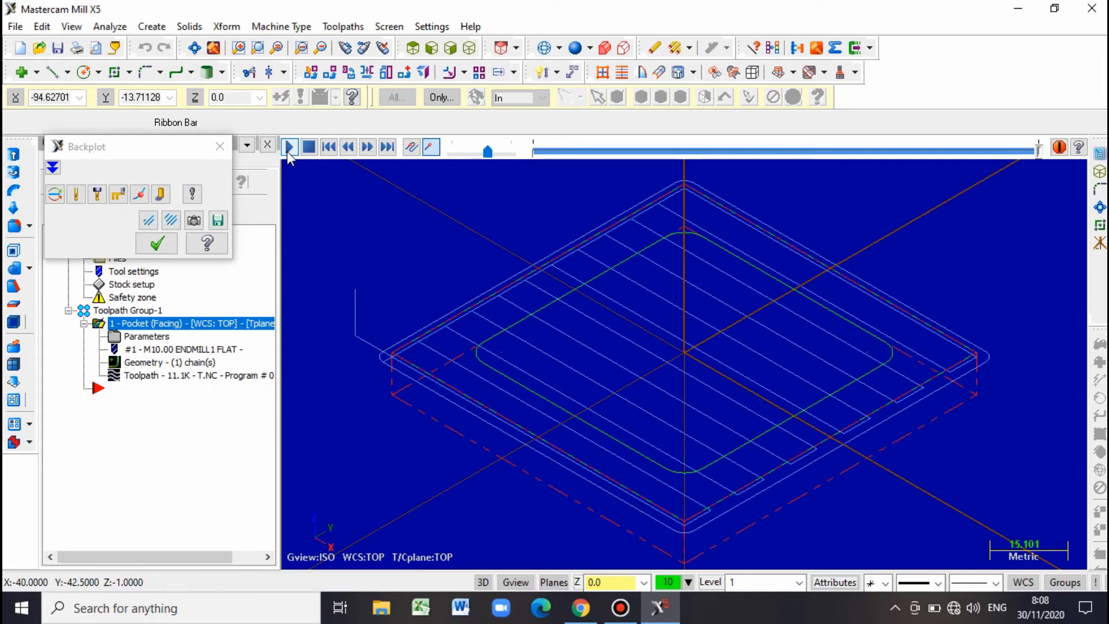
{"action": "left_click", "coordinate": [151, 243]}
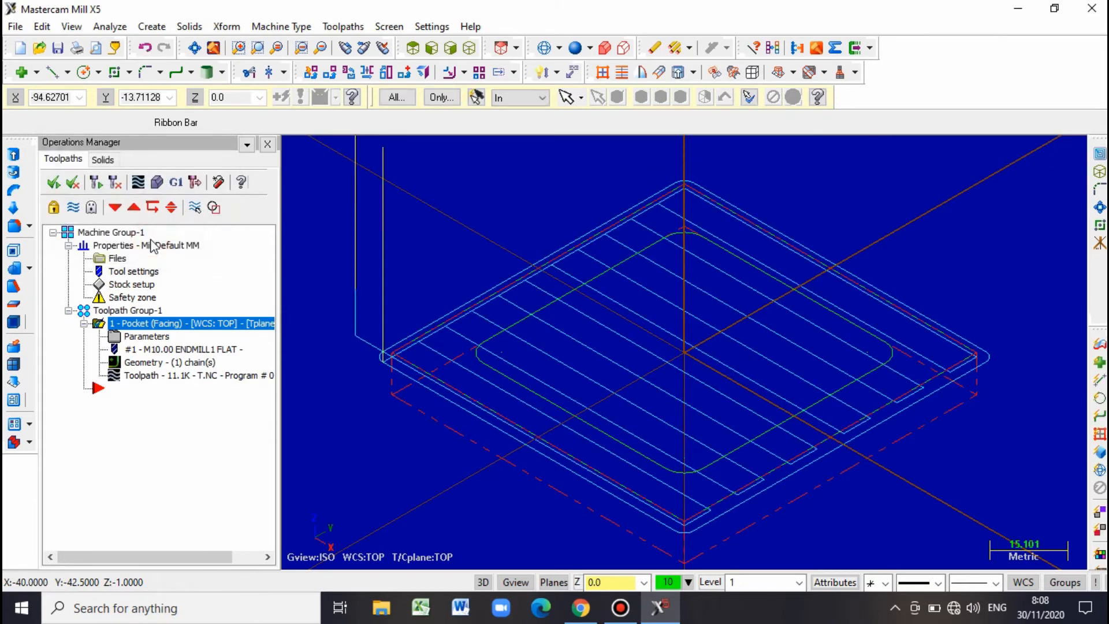
Verify the facing operation on the solid stock at a reduced simulation speed, and close the verification.
{"action": "left_click", "coordinate": [156, 183]}
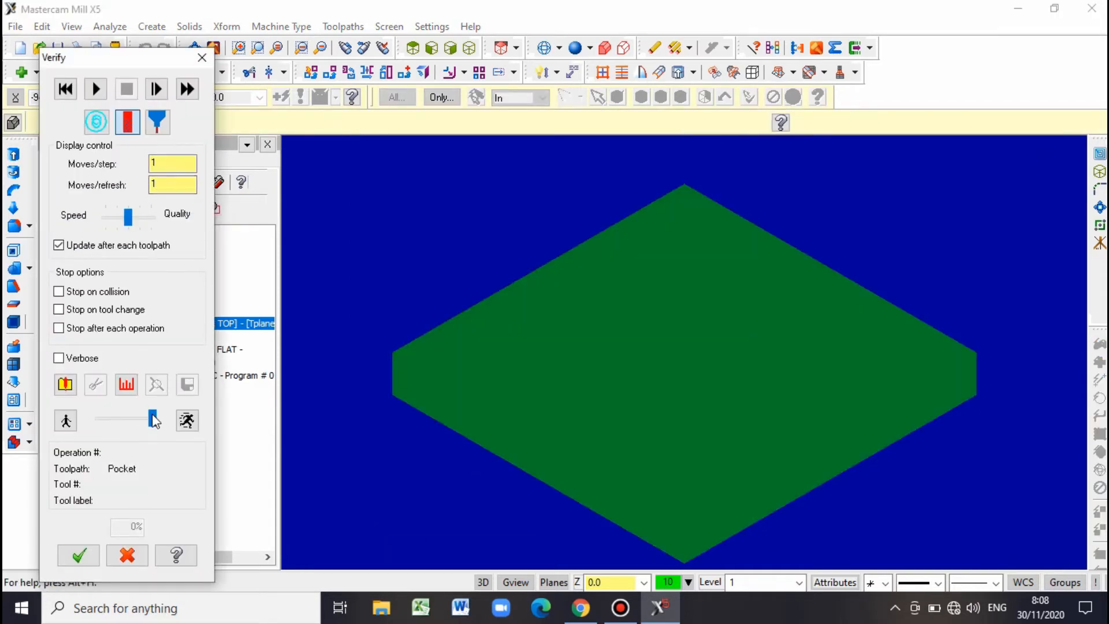
{"action": "left_click_drag", "start_coordinate": [152, 419], "coordinate": [108, 420]}
{"action": "left_click", "coordinate": [96, 90]}
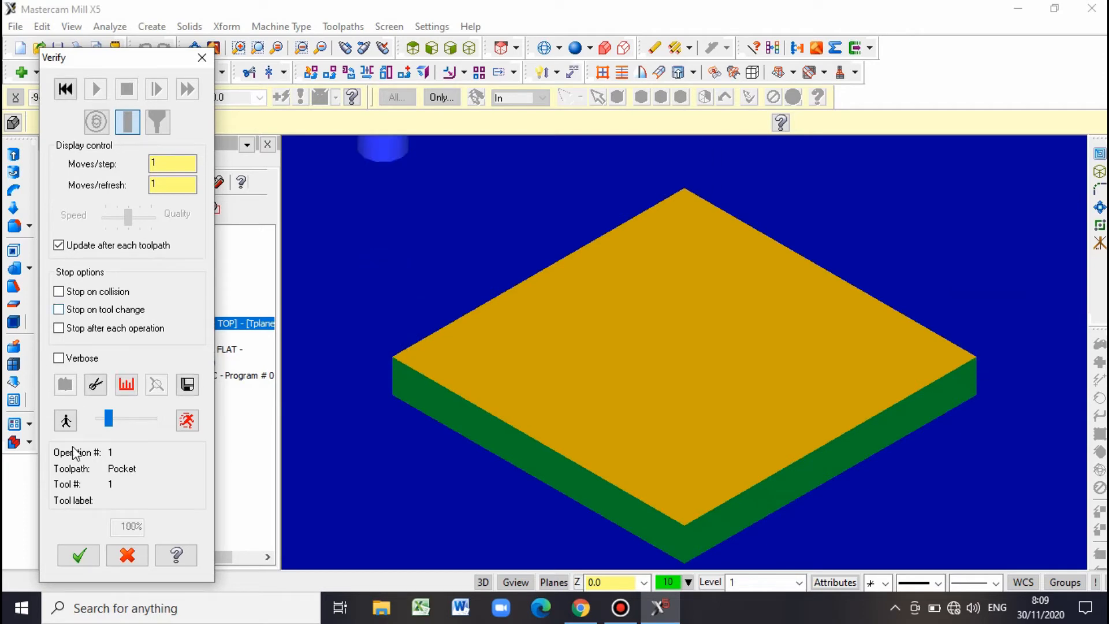
{"action": "left_click", "coordinate": [79, 555]}
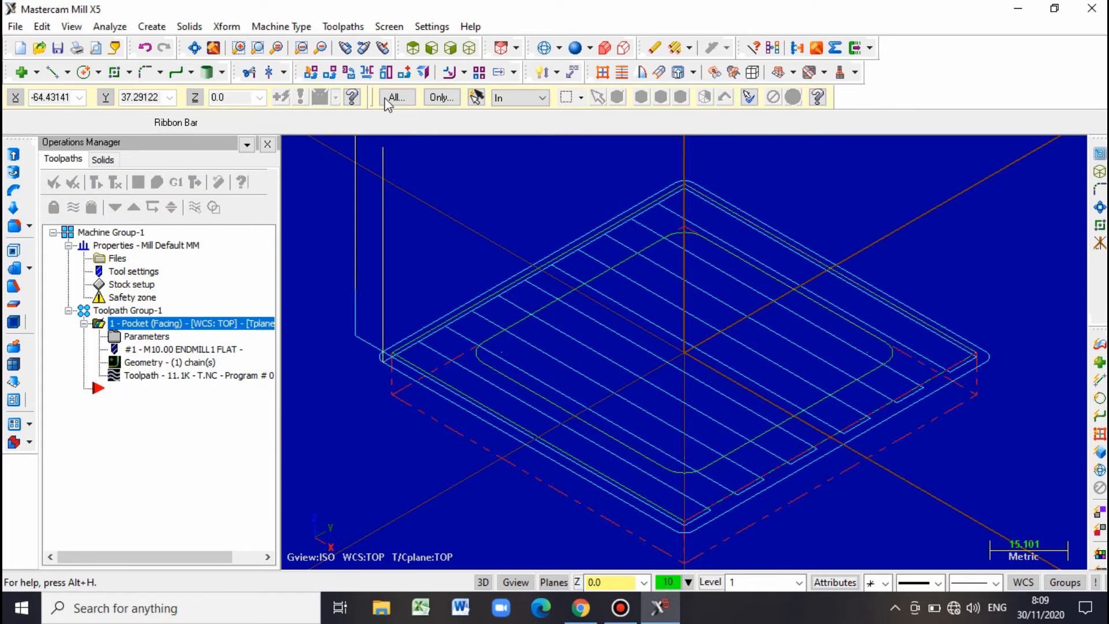
Create a second pocket toolpath on the chain of the filleted inner square, with Pocket as the toolpath type.
{"action": "left_click", "coordinate": [325, 29]}
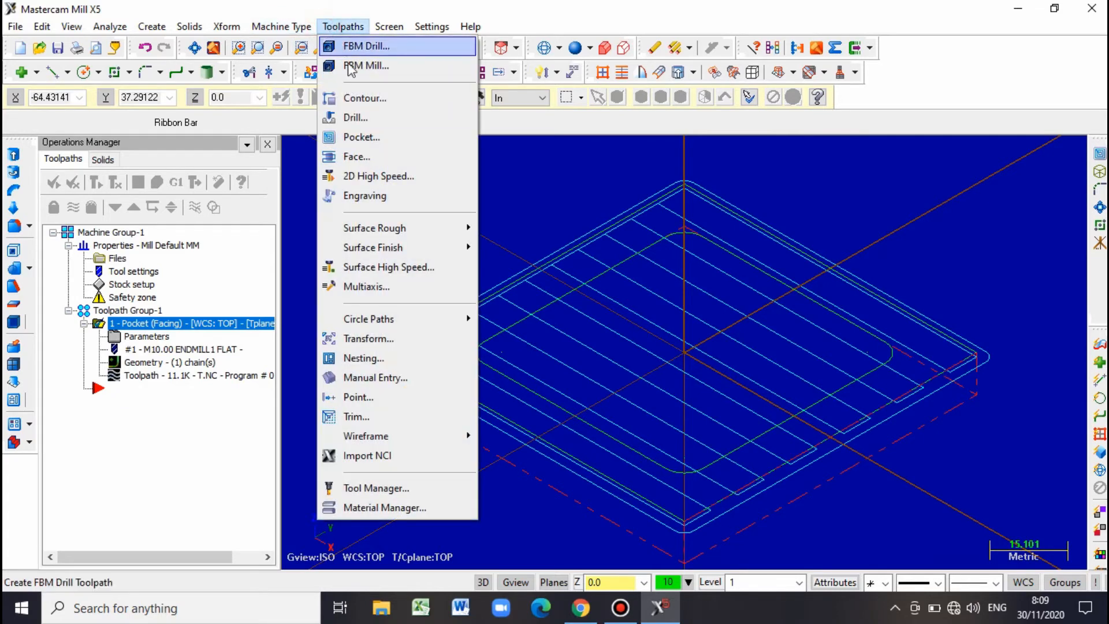
{"action": "left_click", "coordinate": [361, 139]}
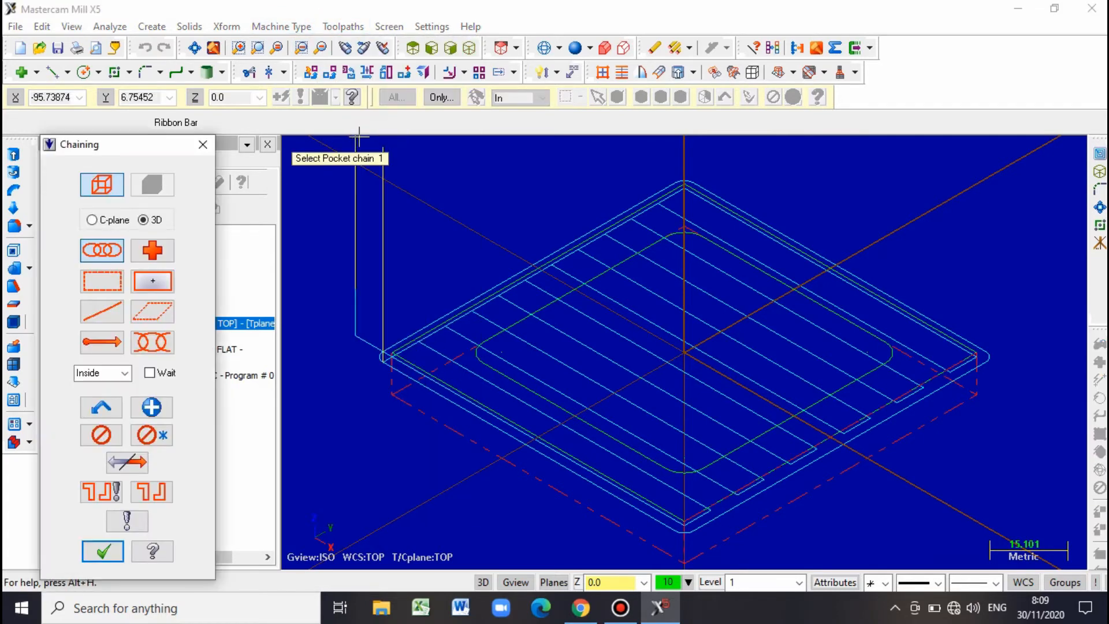
{"action": "left_click", "coordinate": [96, 250]}
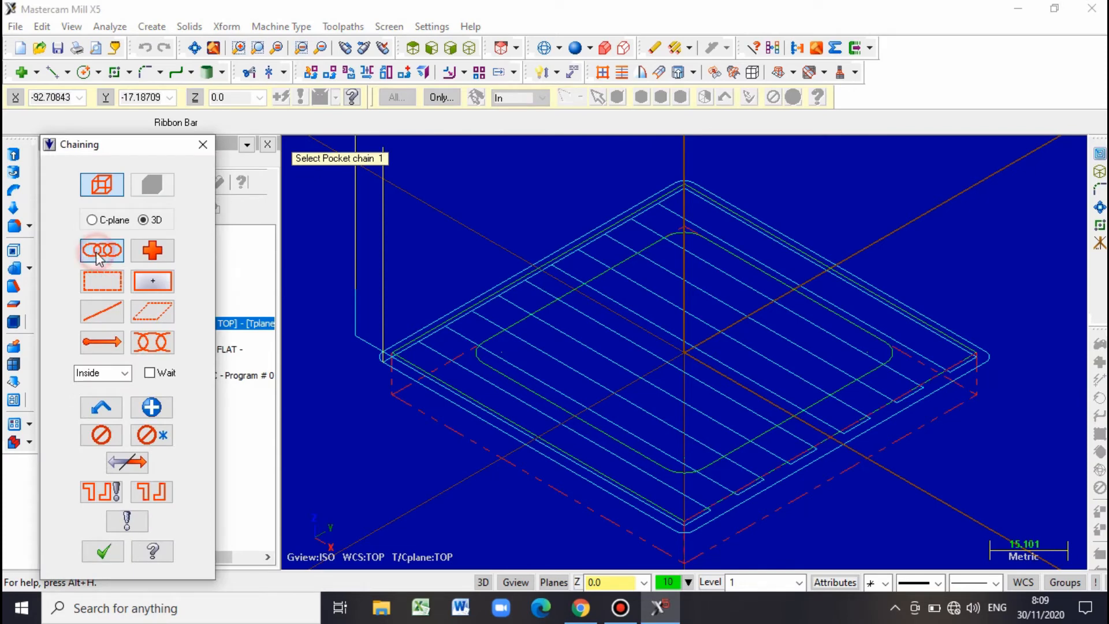
{"action": "left_click", "coordinate": [492, 341]}
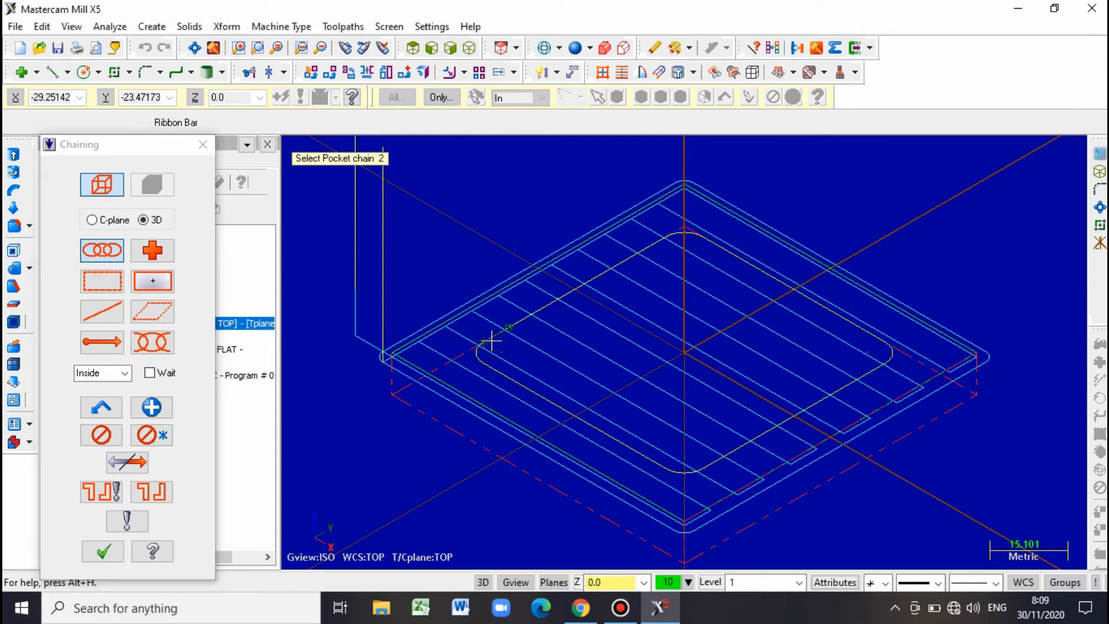
{"action": "left_click", "coordinate": [103, 550]}
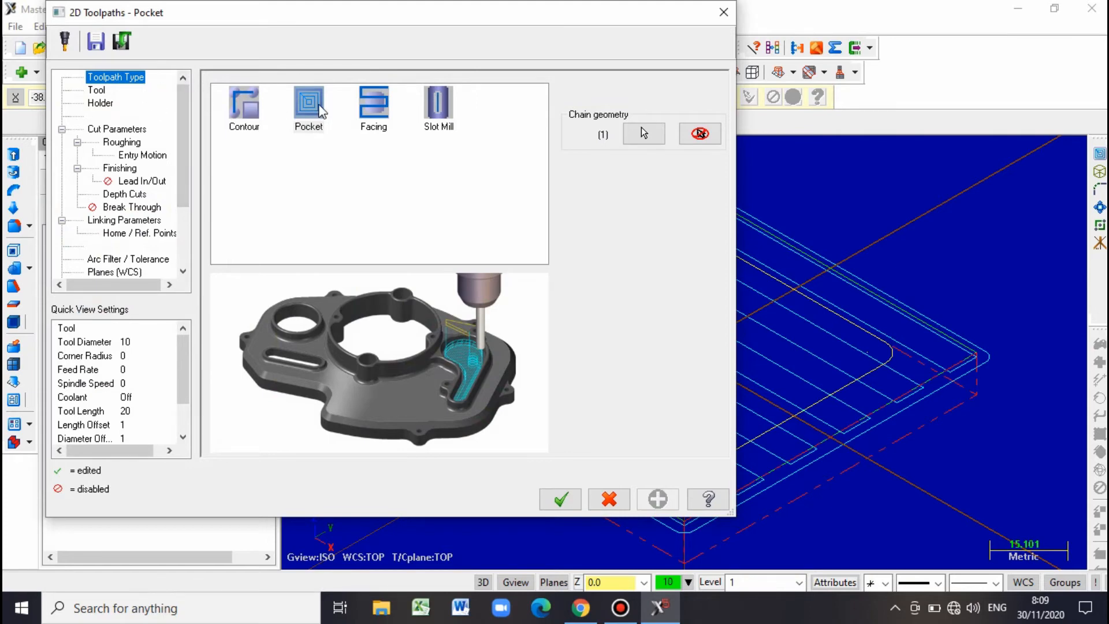
{"action": "left_click", "coordinate": [320, 109]}
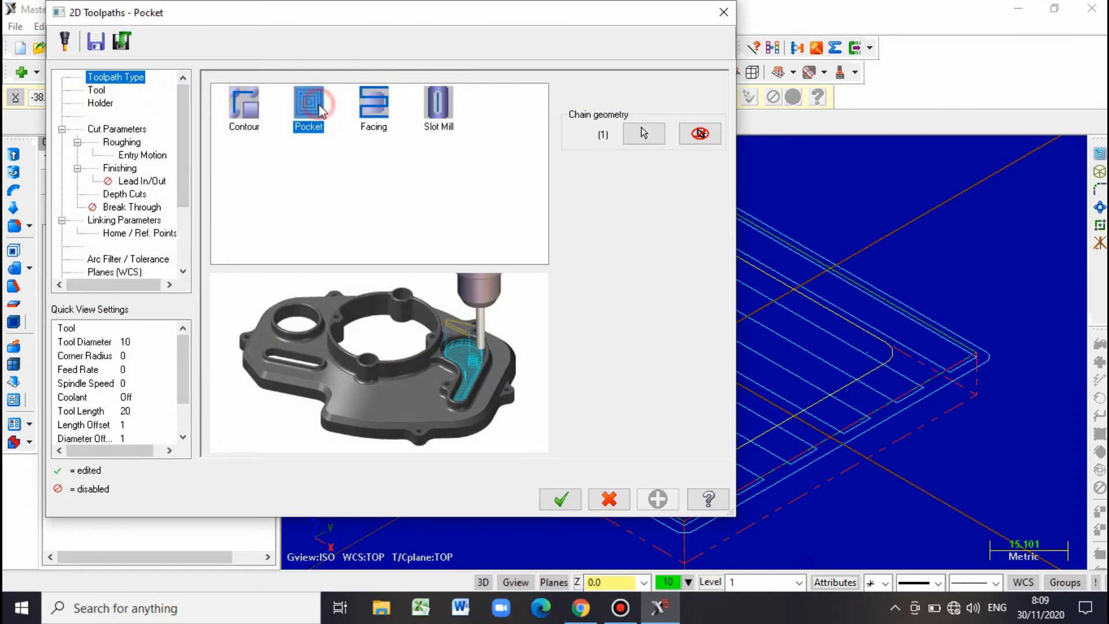
Set the 10 mm end mill's feed rate to 700, spindle speed to 2000 and plunge rate to 700.
{"action": "left_click", "coordinate": [94, 91]}
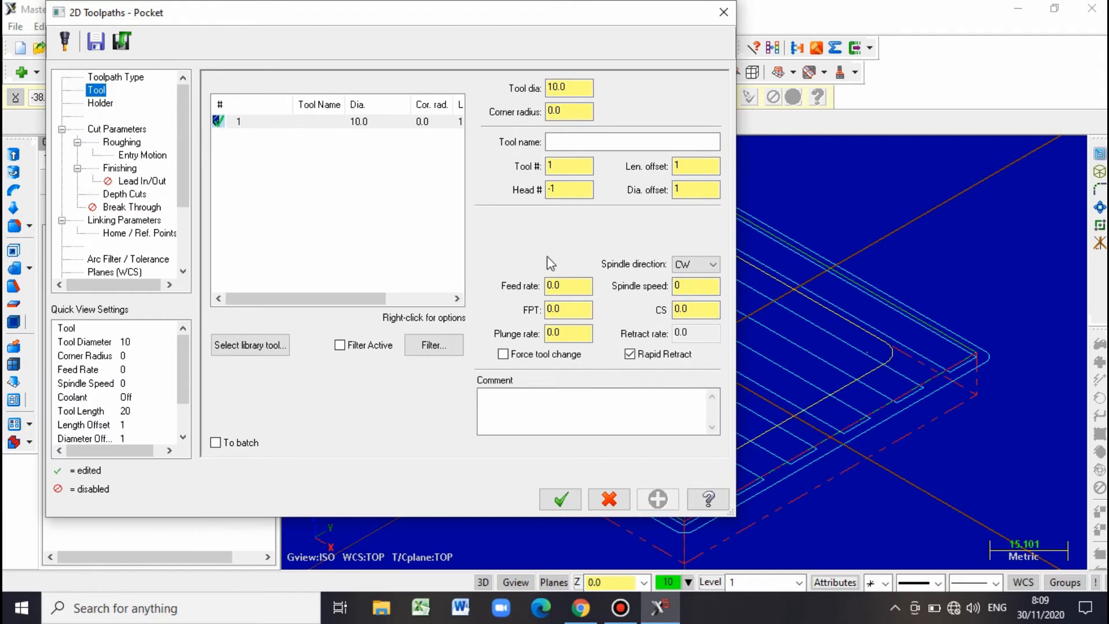
{"action": "left_click", "coordinate": [569, 285]}
{"action": "key", "text": "BackSpace"}
{"action": "key", "text": "BackSpace"}
{"action": "key", "text": "BackSpace"}
{"action": "type", "text": "700"}
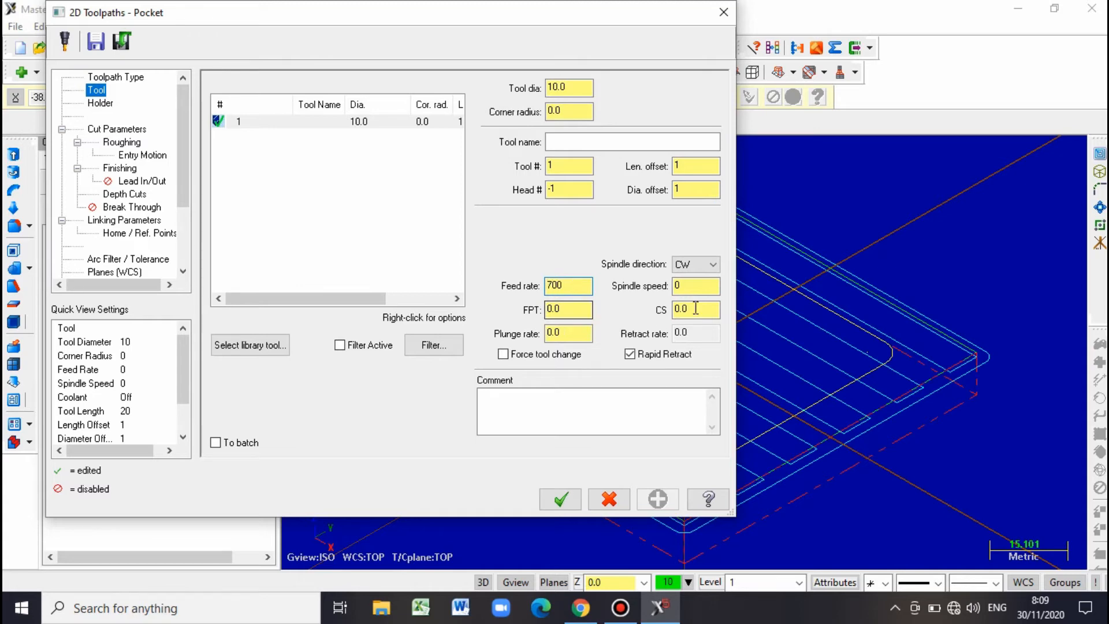
{"action": "left_click", "coordinate": [702, 289]}
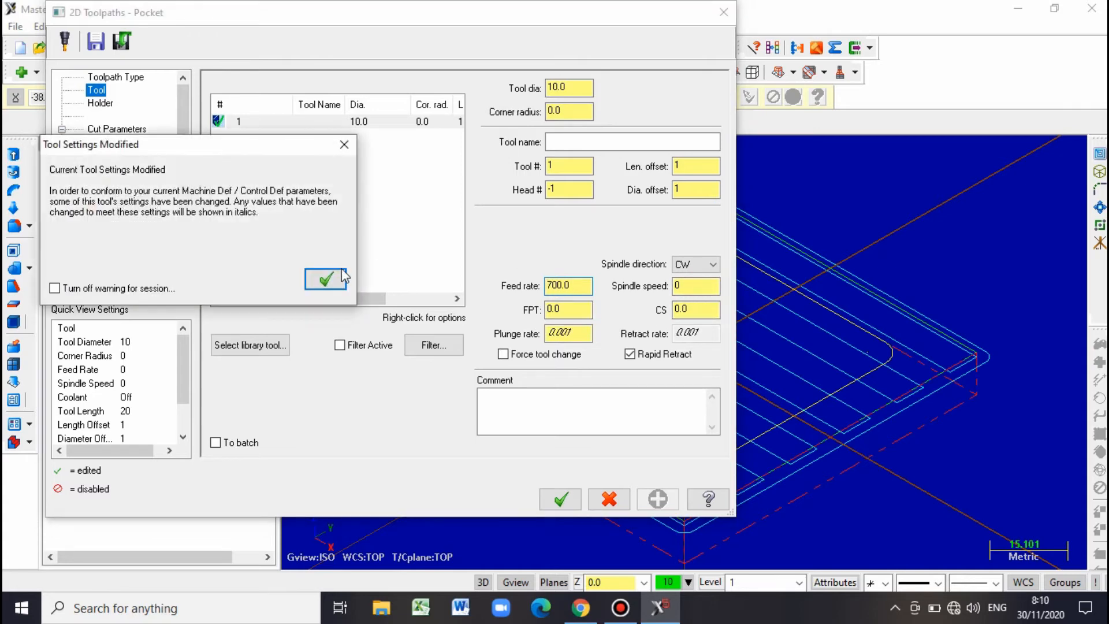
{"action": "left_click", "coordinate": [326, 279]}
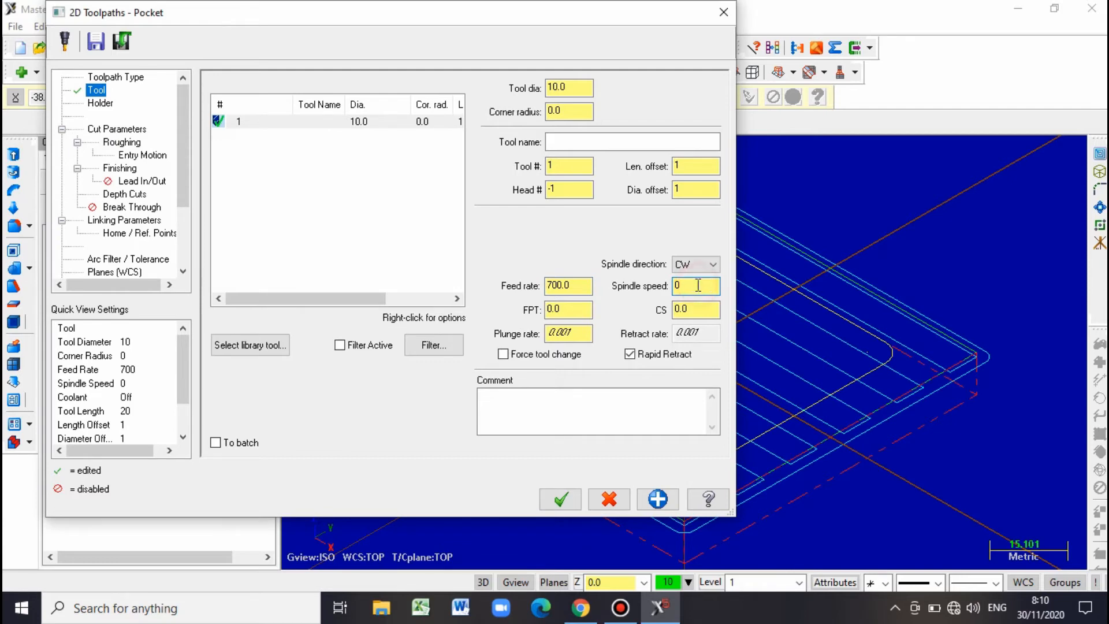
{"action": "key", "text": "BackSpace"}
{"action": "type", "text": "2000"}
{"action": "double_click", "coordinate": [584, 331]}
{"action": "type", "text": "0"}
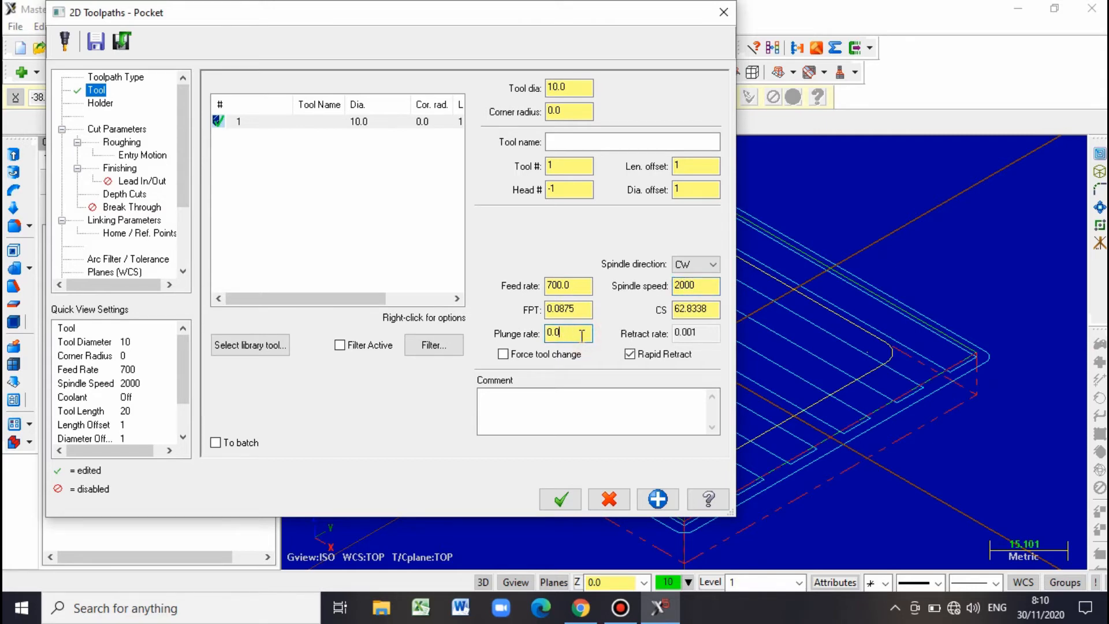
{"action": "key", "text": "BackSpace"}
{"action": "type", "text": "700"}
Set the pocket type to Standard in the cut parameters and choose the Zigzag cutting method for roughing.
{"action": "left_click", "coordinate": [104, 107]}
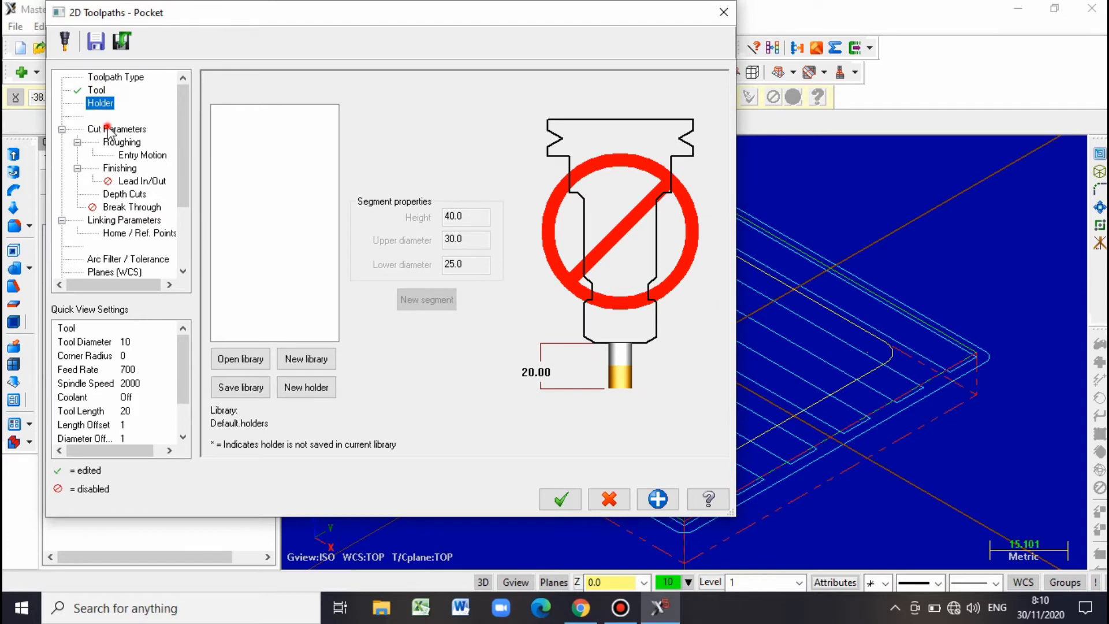
{"action": "left_click", "coordinate": [109, 129]}
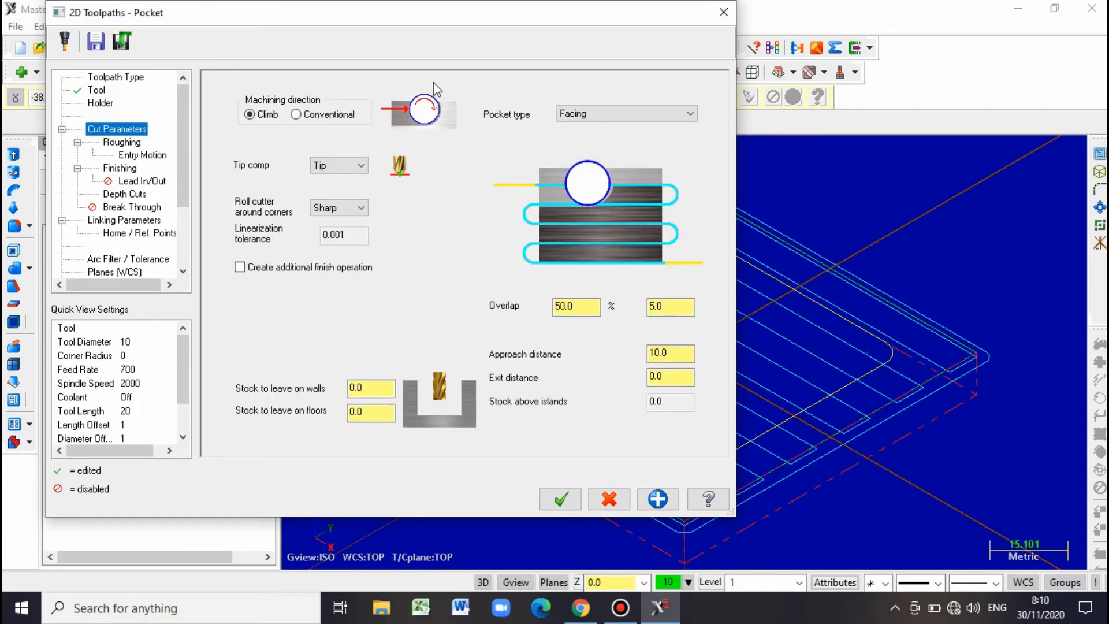
{"action": "left_click", "coordinate": [631, 113]}
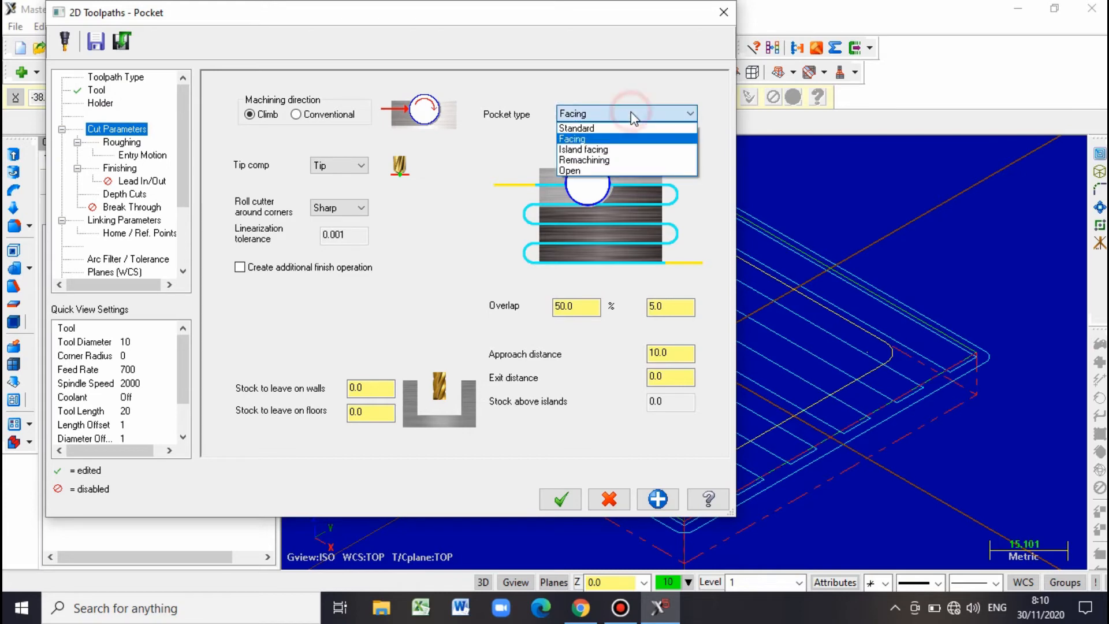
{"action": "left_click", "coordinate": [584, 128]}
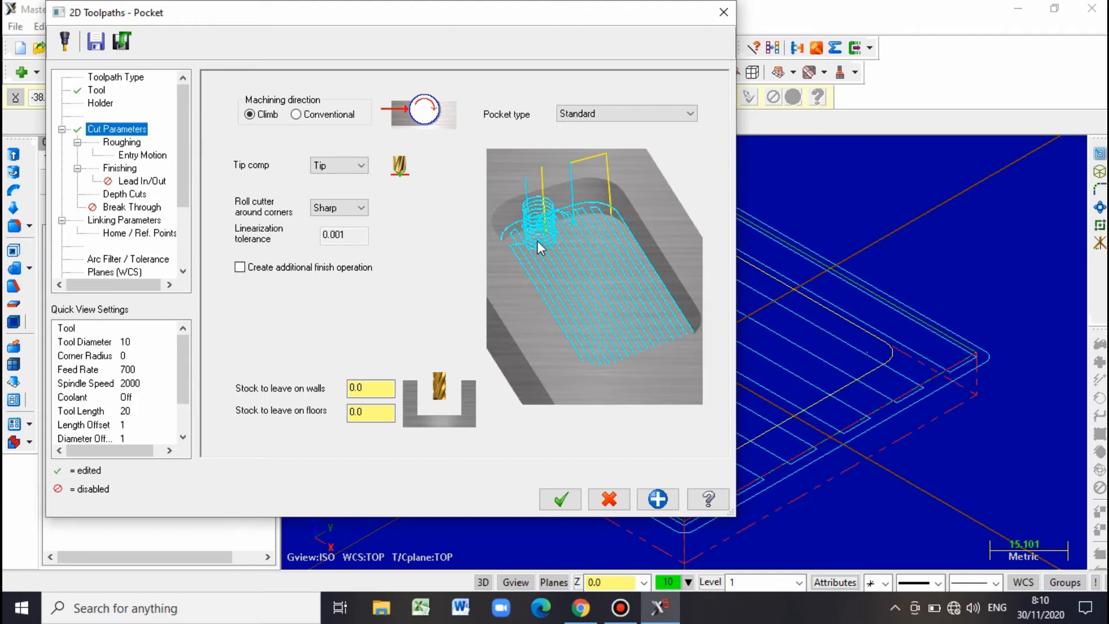
{"action": "left_click", "coordinate": [130, 146]}
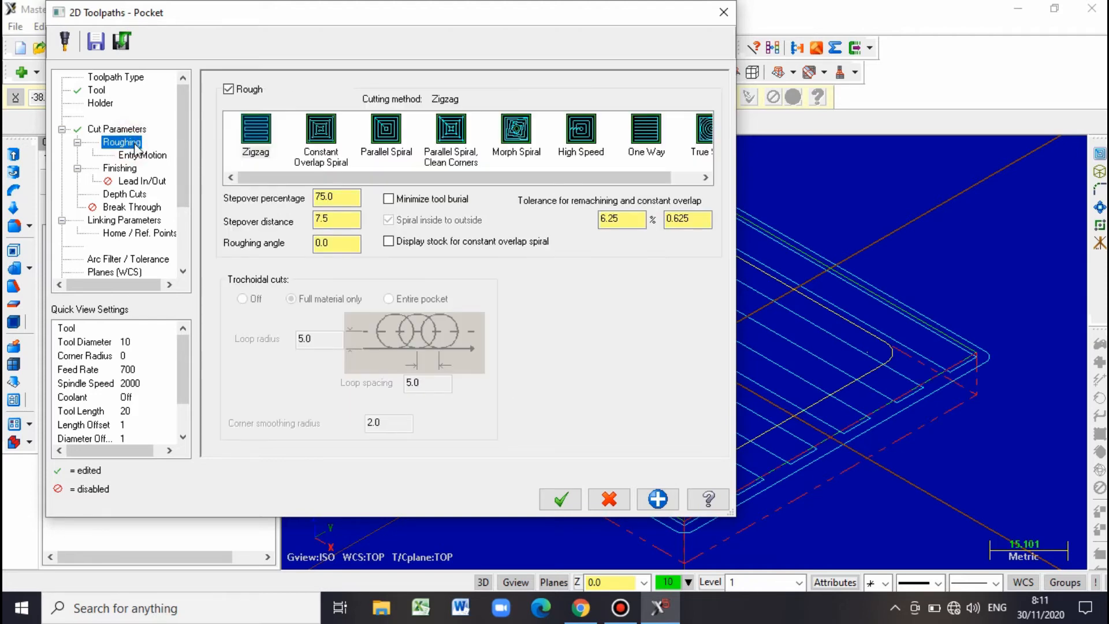
{"action": "left_click", "coordinate": [259, 138]}
Compare the ramp and helix entry motions, choose Ramp and set its maximum length to 800%.
{"action": "left_click", "coordinate": [164, 161]}
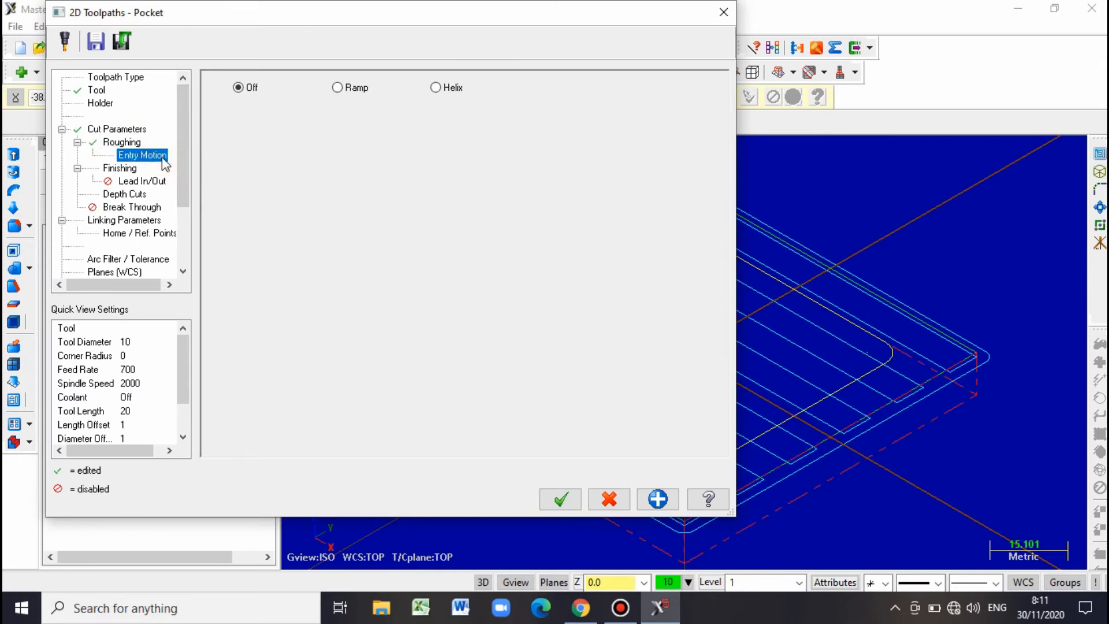
{"action": "left_click", "coordinate": [339, 88]}
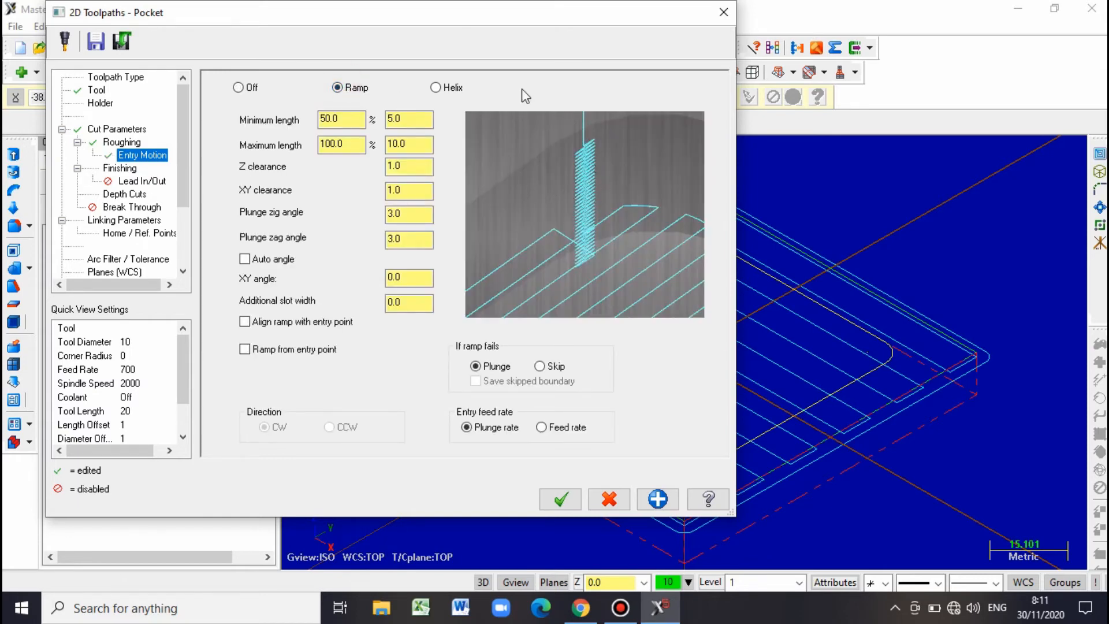
{"action": "left_click", "coordinate": [436, 88]}
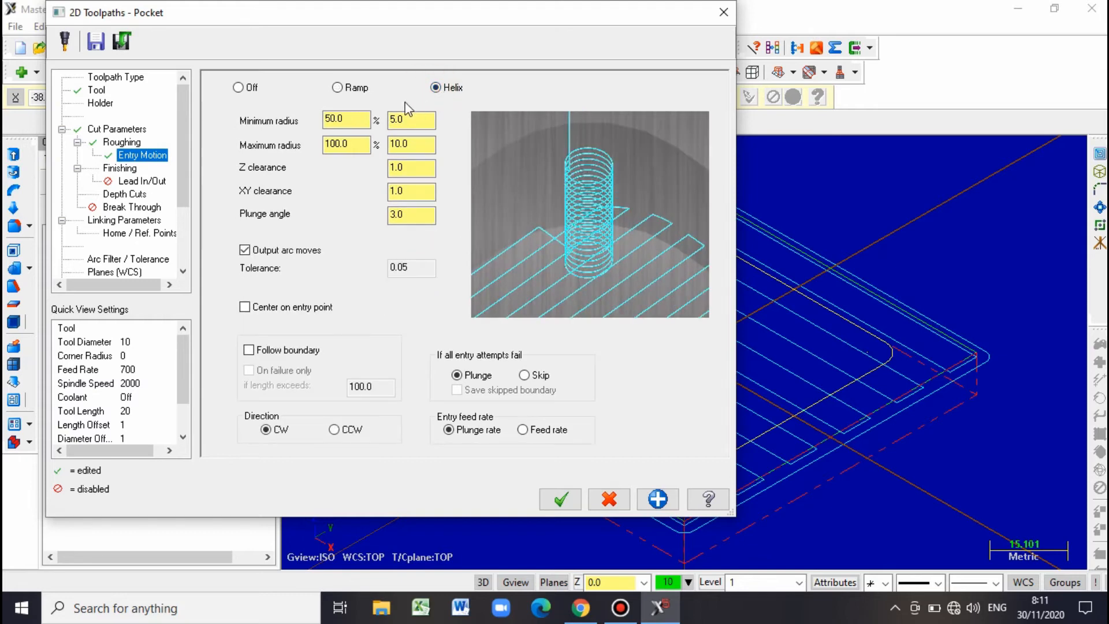
{"action": "left_click", "coordinate": [338, 88]}
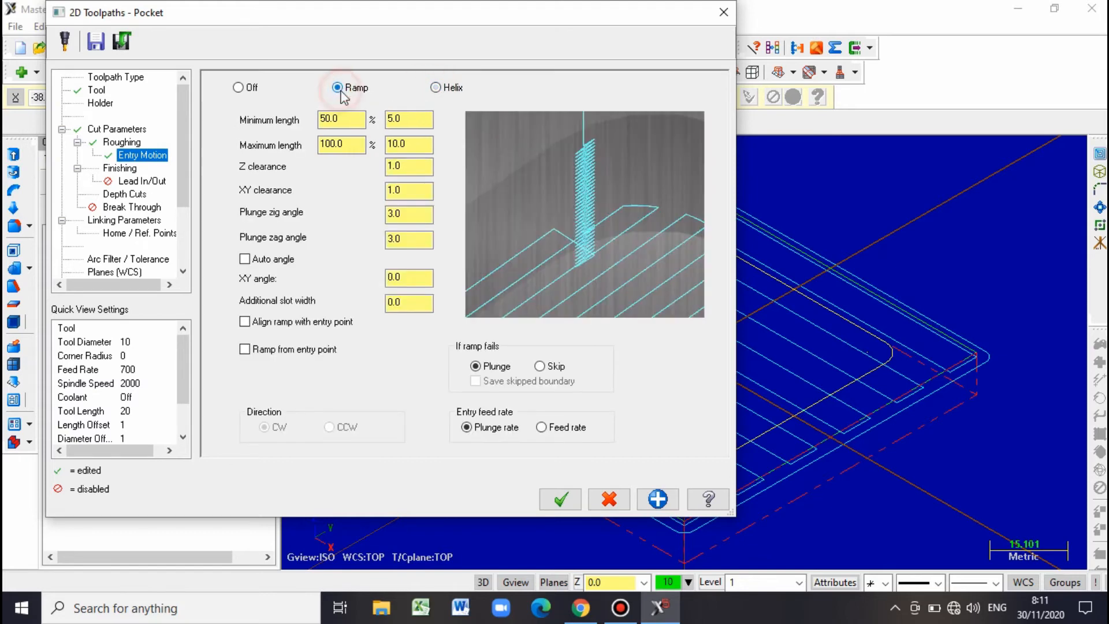
{"action": "left_click", "coordinate": [350, 146]}
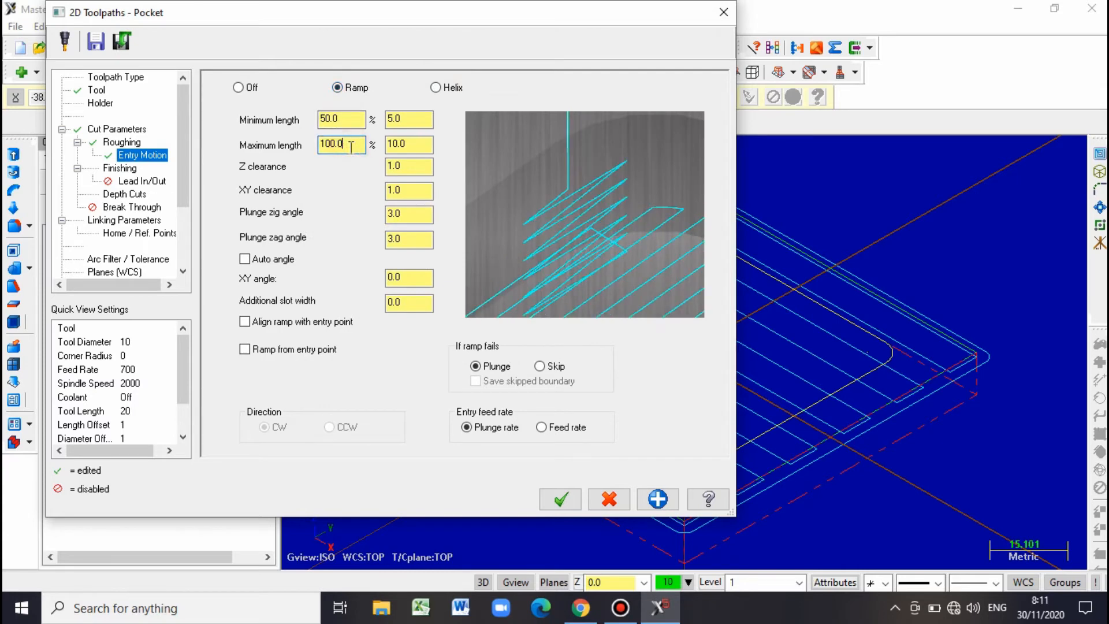
{"action": "left_click_drag", "start_coordinate": [351, 147], "coordinate": [310, 147]}
{"action": "type", "text": "800"}
Review the finishing, lead in/out, depth cuts and break through settings of the new pocket toolpath.
{"action": "left_click", "coordinate": [128, 169]}
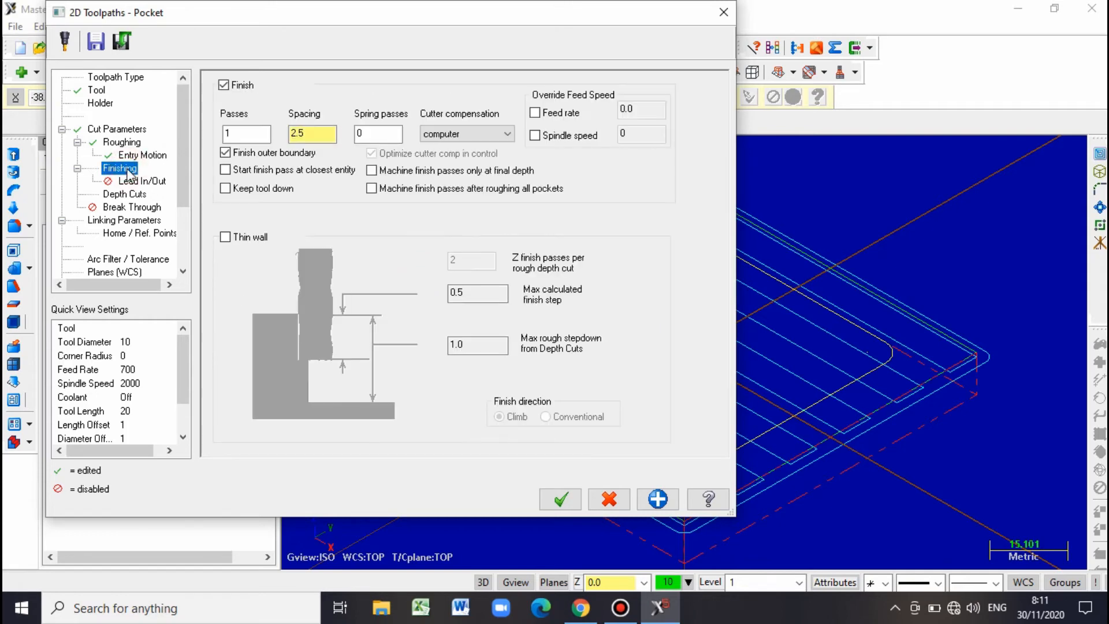
{"action": "left_click", "coordinate": [138, 181]}
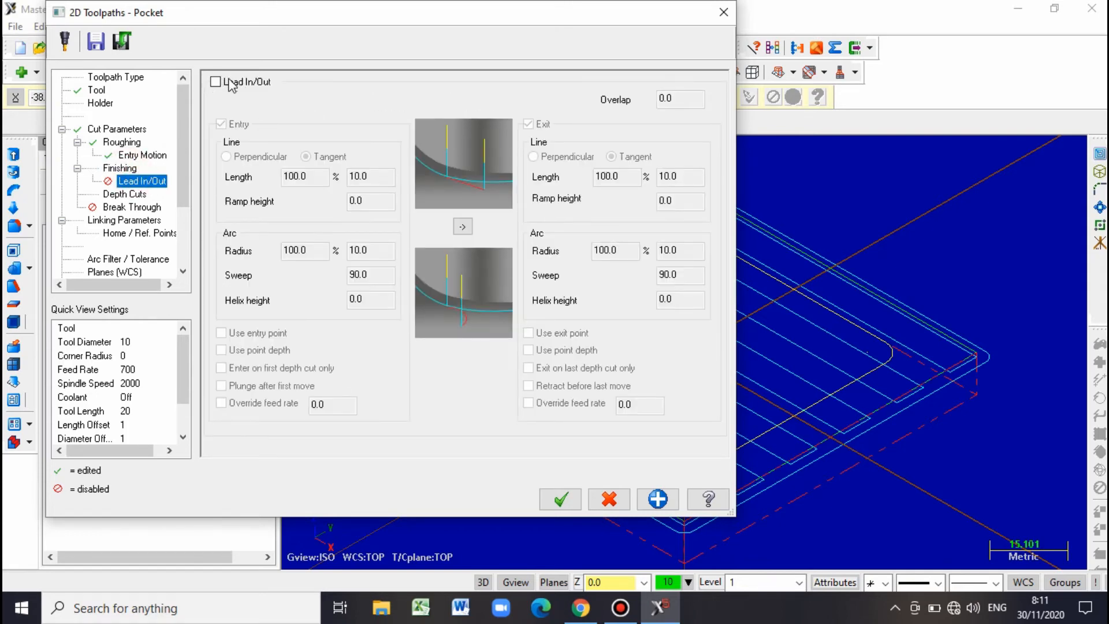
{"action": "left_click", "coordinate": [130, 194]}
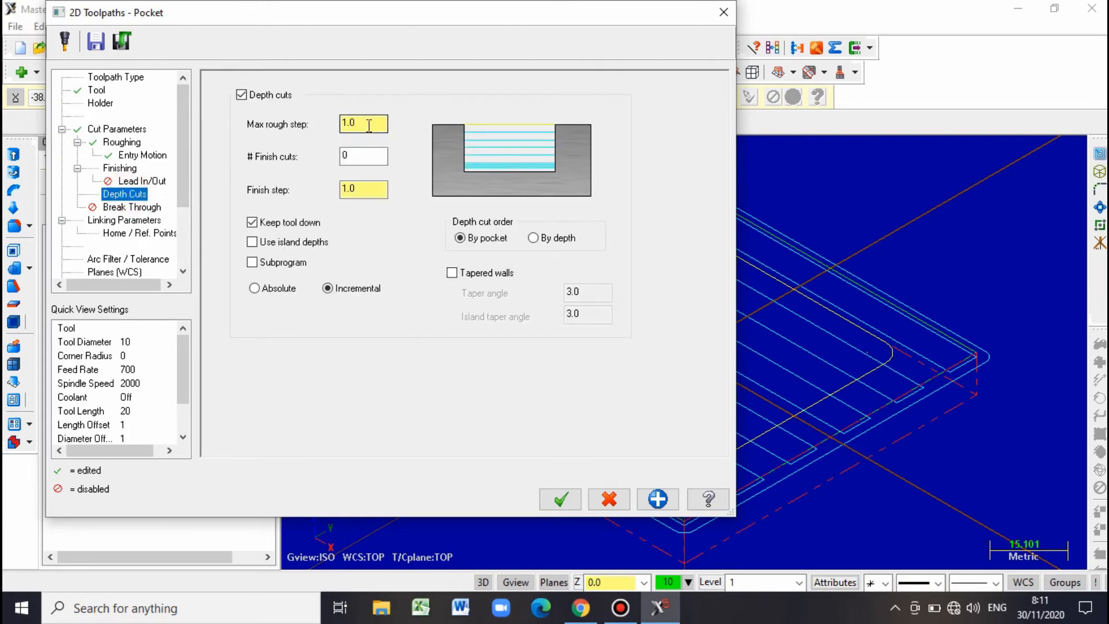
{"action": "left_click", "coordinate": [133, 208]}
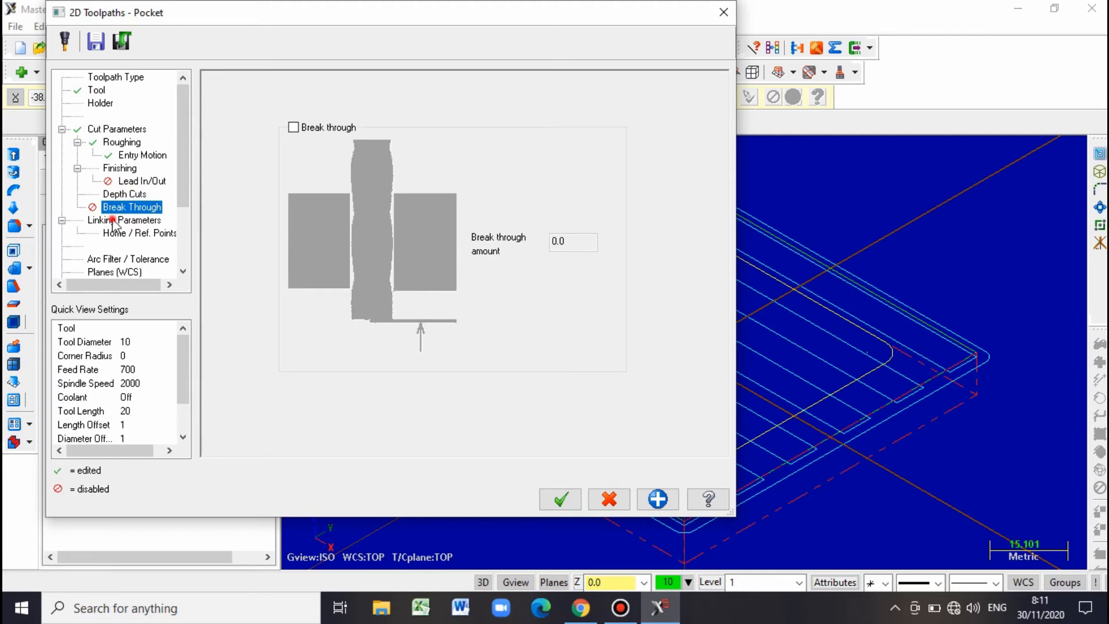
Set the pocket's incremental depth to -5 in the linking parameters.
{"action": "left_click", "coordinate": [115, 220]}
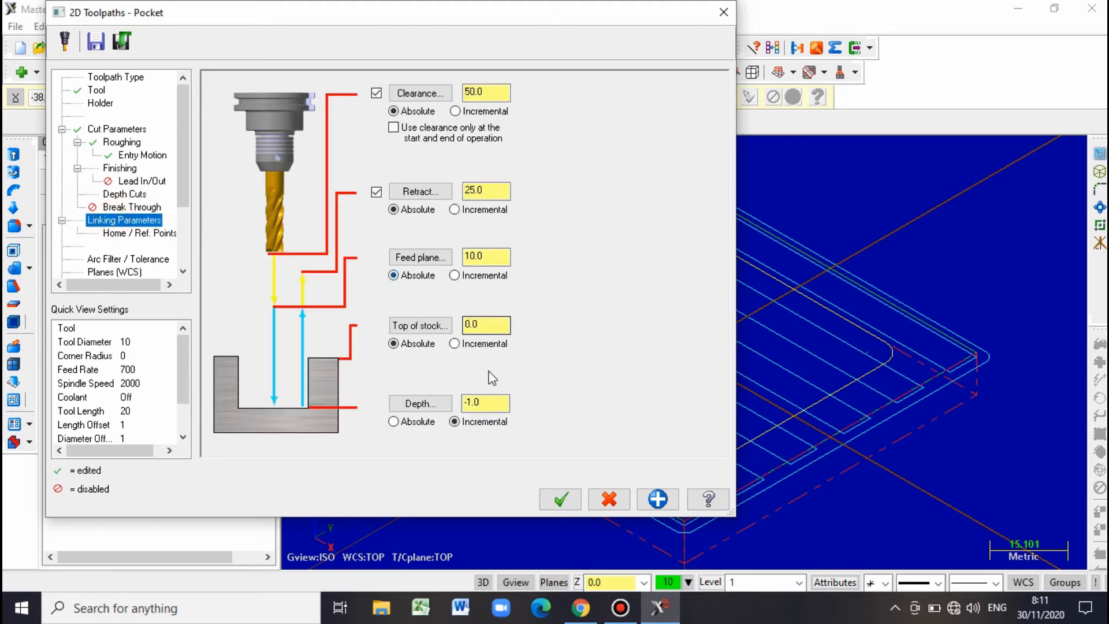
{"action": "left_click_drag", "start_coordinate": [486, 405], "coordinate": [462, 404]}
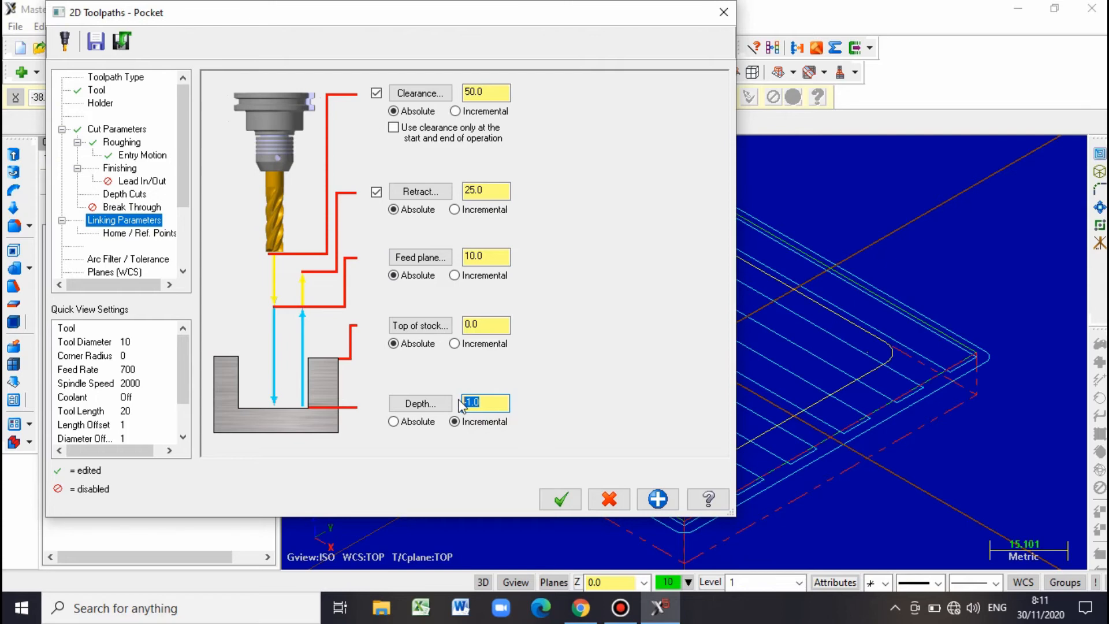
{"action": "type", "text": "-6"}
{"action": "key", "text": "BackSpace"}
{"action": "type", "text": "5"}
Try a top of stock value of -1 for the pocket and restore it to 0.
{"action": "left_click", "coordinate": [490, 325]}
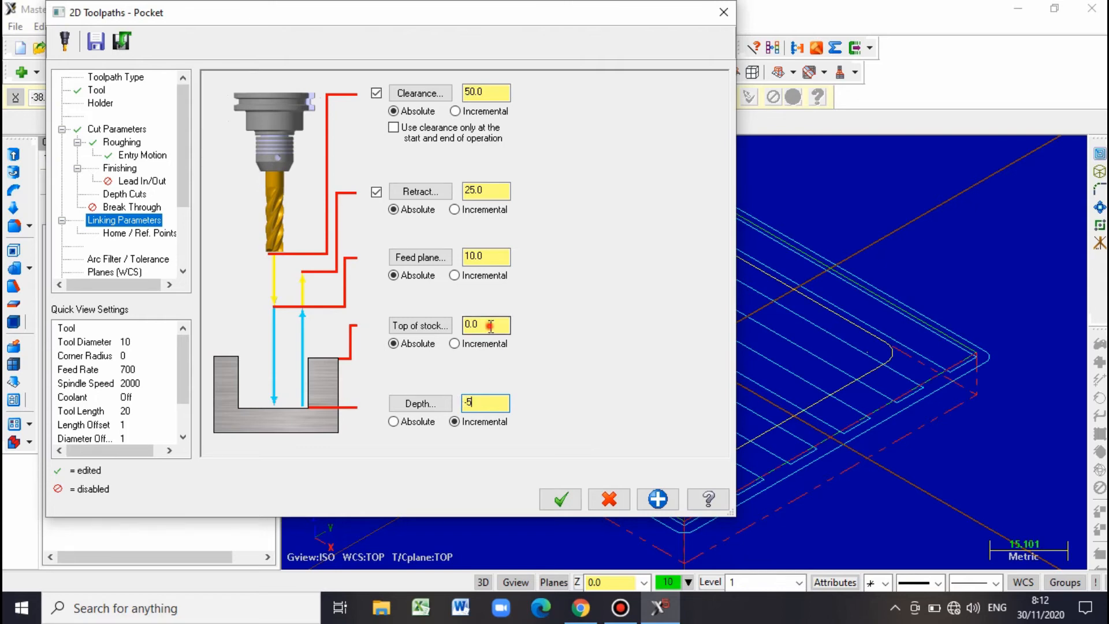
{"action": "key", "text": "BackSpace"}
{"action": "key", "text": "BackSpace"}
{"action": "key", "text": "BackSpace"}
{"action": "type", "text": "-1"}
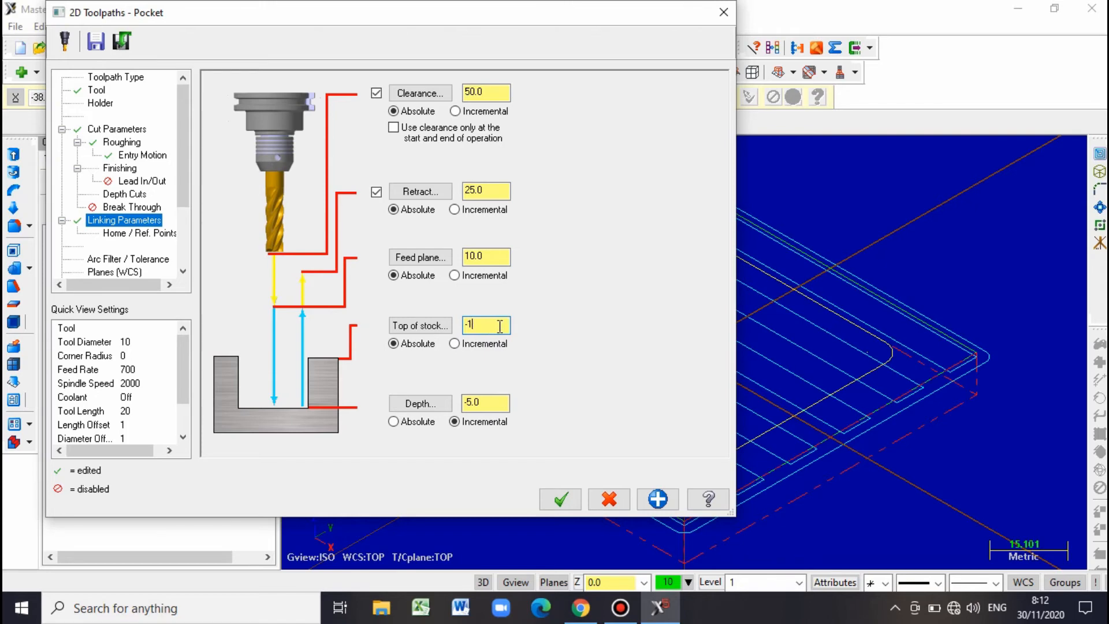
{"action": "key", "text": "BackSpace"}
{"action": "key", "text": "BackSpace"}
{"action": "type", "text": "0"}
Set the pocket's incremental depth to -6 and generate the standard pocket toolpath.
{"action": "left_click", "coordinate": [483, 399]}
{"action": "key", "text": "BackSpace"}
{"action": "key", "text": "BackSpace"}
{"action": "key", "text": "BackSpace"}
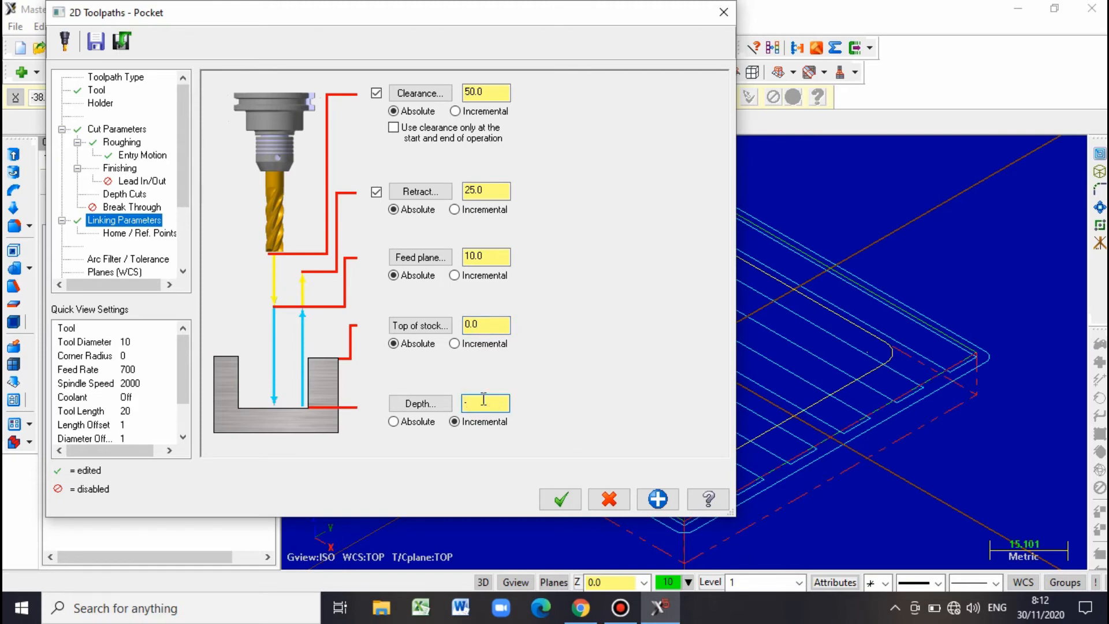
{"action": "type", "text": "6"}
{"action": "left_click", "coordinate": [559, 498]}
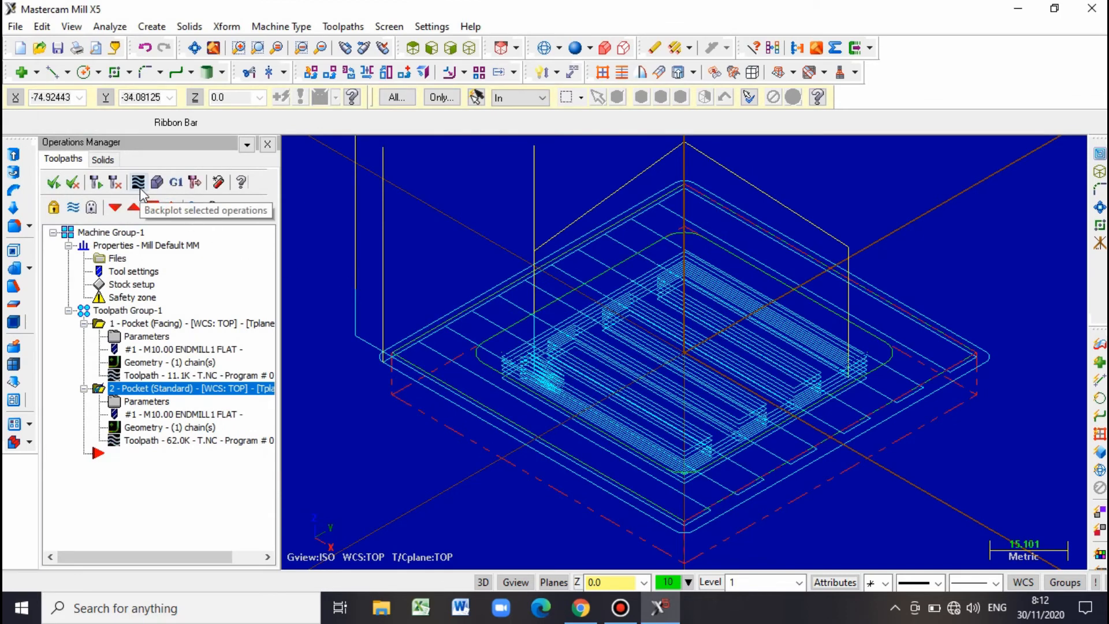
Backplot the standard pocket operation to inspect the tool's motion through the inner square.
{"action": "left_click", "coordinate": [139, 183]}
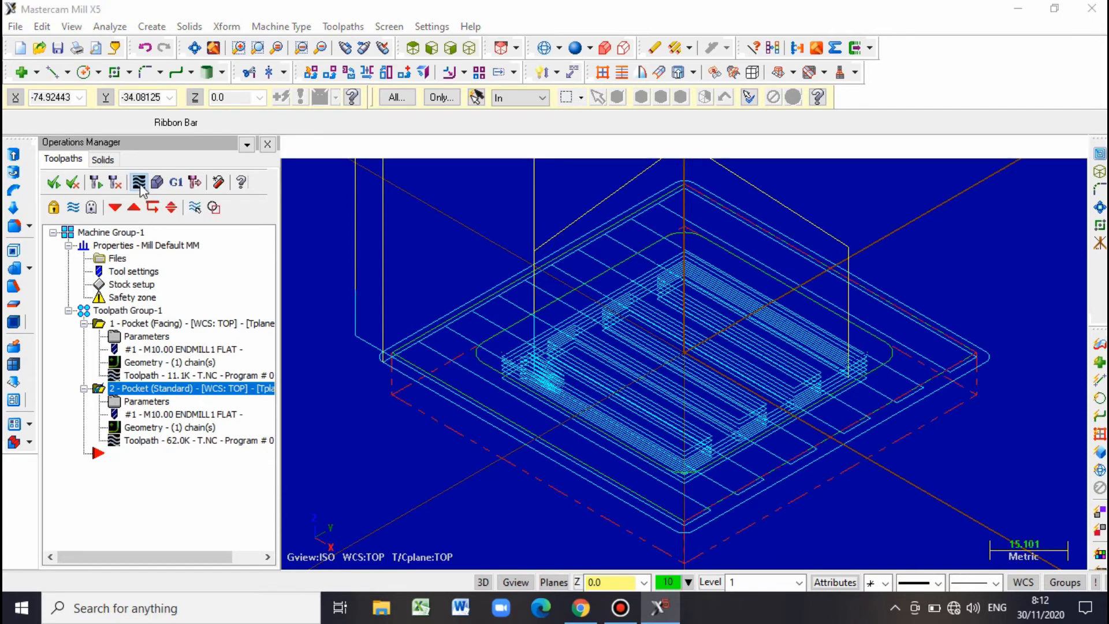
{"action": "left_click", "coordinate": [290, 147]}
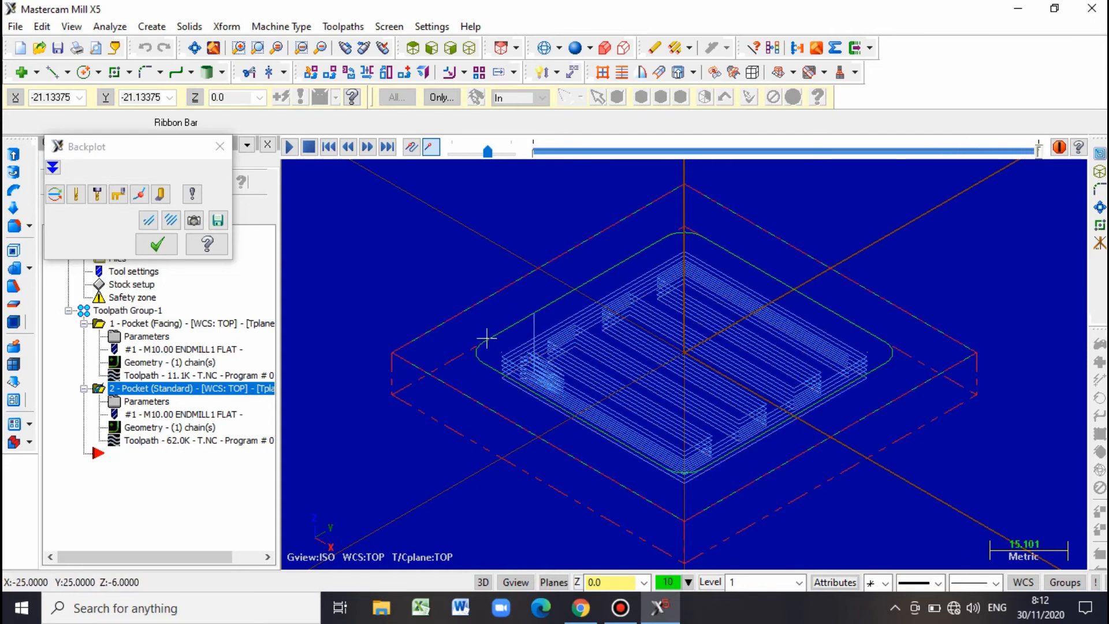
{"action": "left_click", "coordinate": [157, 244]}
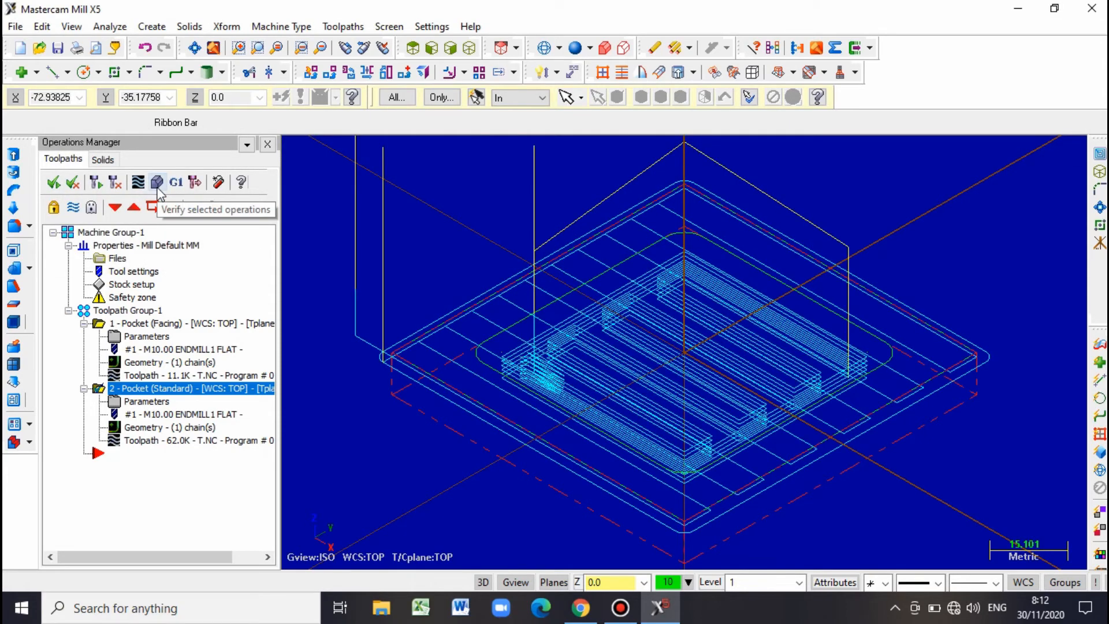
Run the solid verification of the standard pocket operation alone on the stock and close it.
{"action": "left_click", "coordinate": [157, 183]}
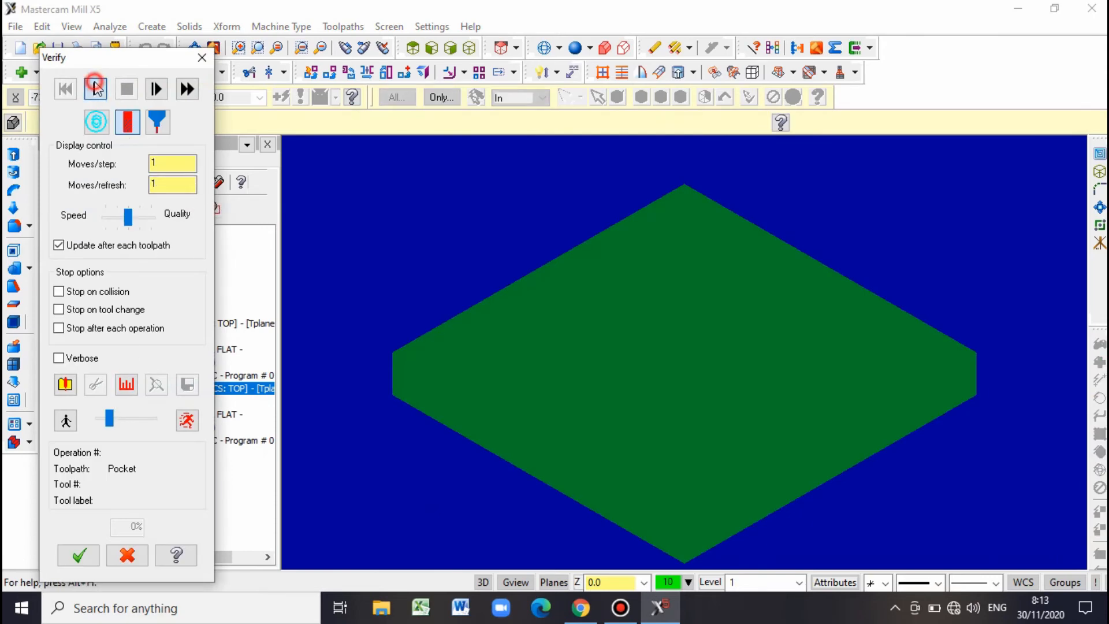
{"action": "left_click", "coordinate": [96, 89]}
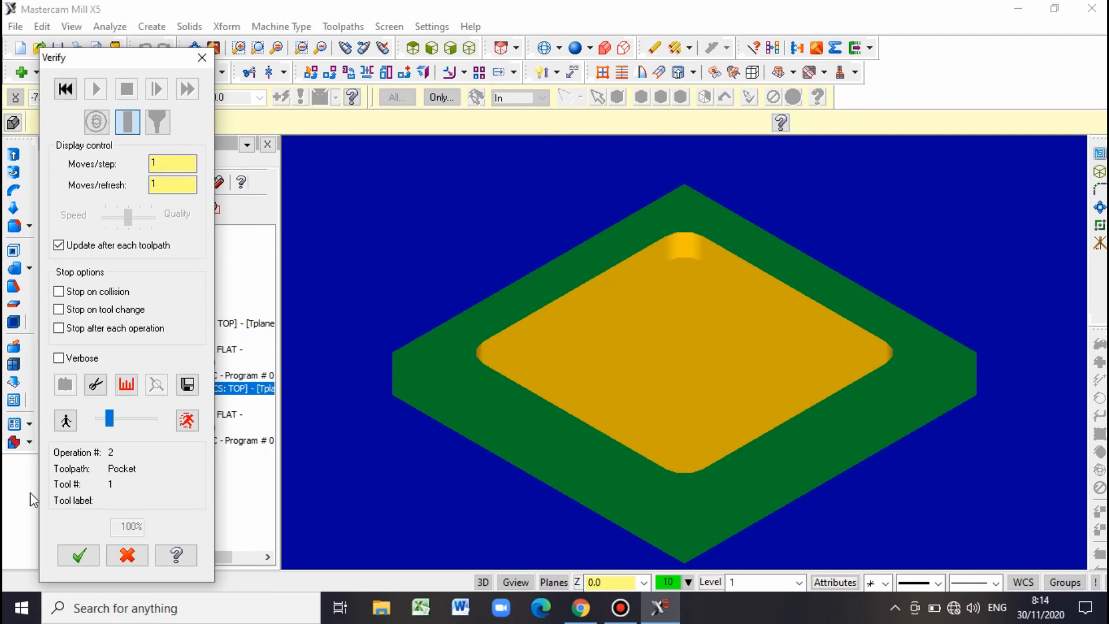
{"action": "left_click", "coordinate": [72, 555]}
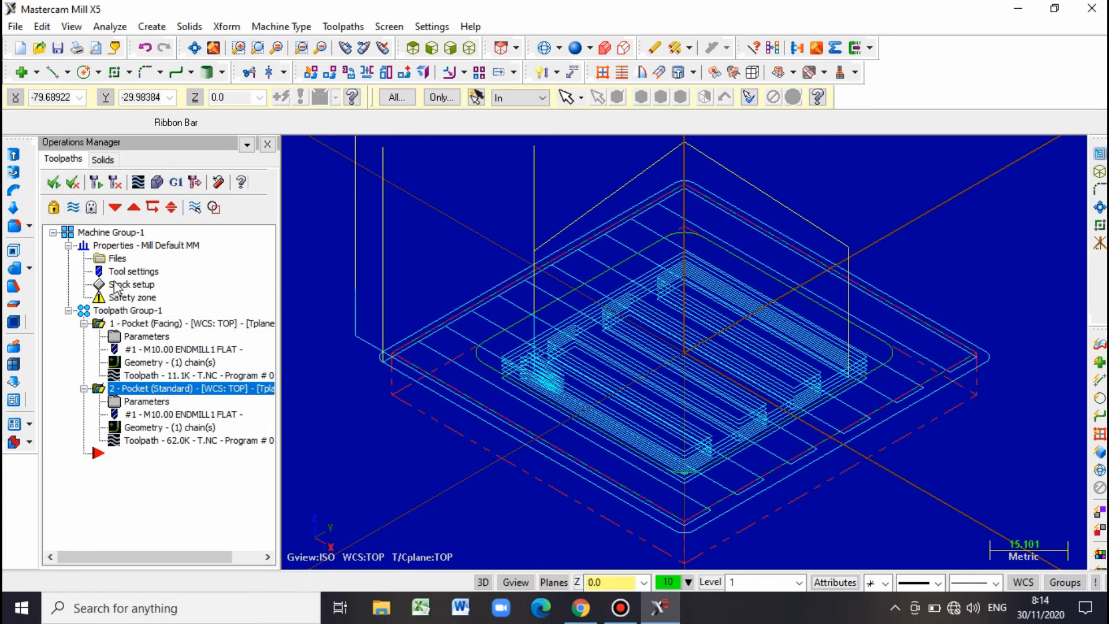
Run the solid verification of the facing and standard pocket operations together on the stock and close it.
{"action": "left_click", "coordinate": [155, 184]}
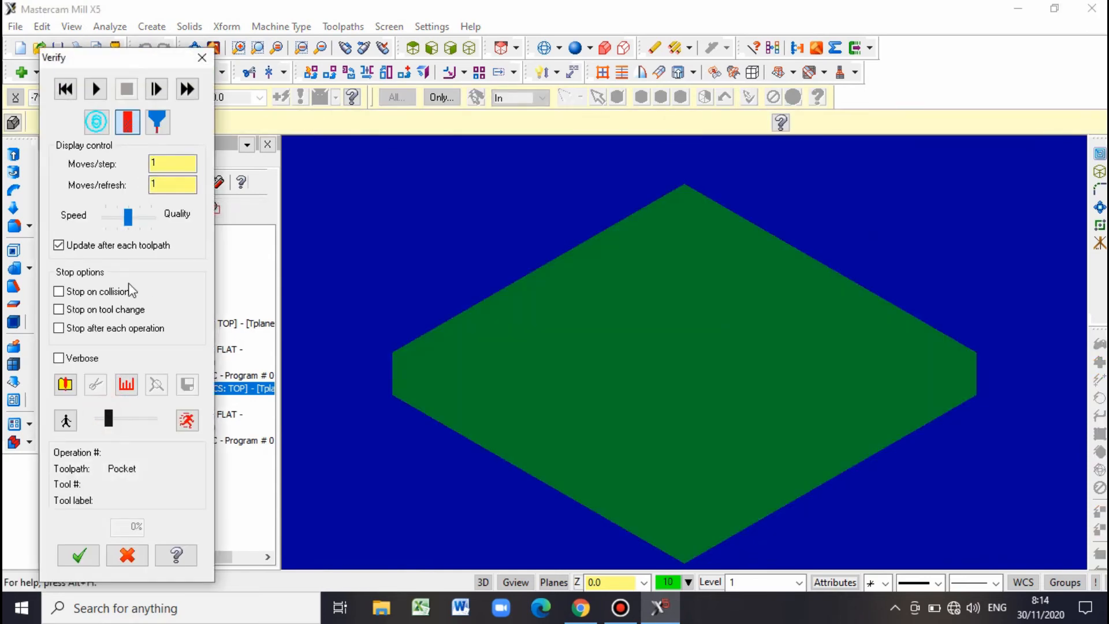
{"action": "left_click", "coordinate": [97, 90]}
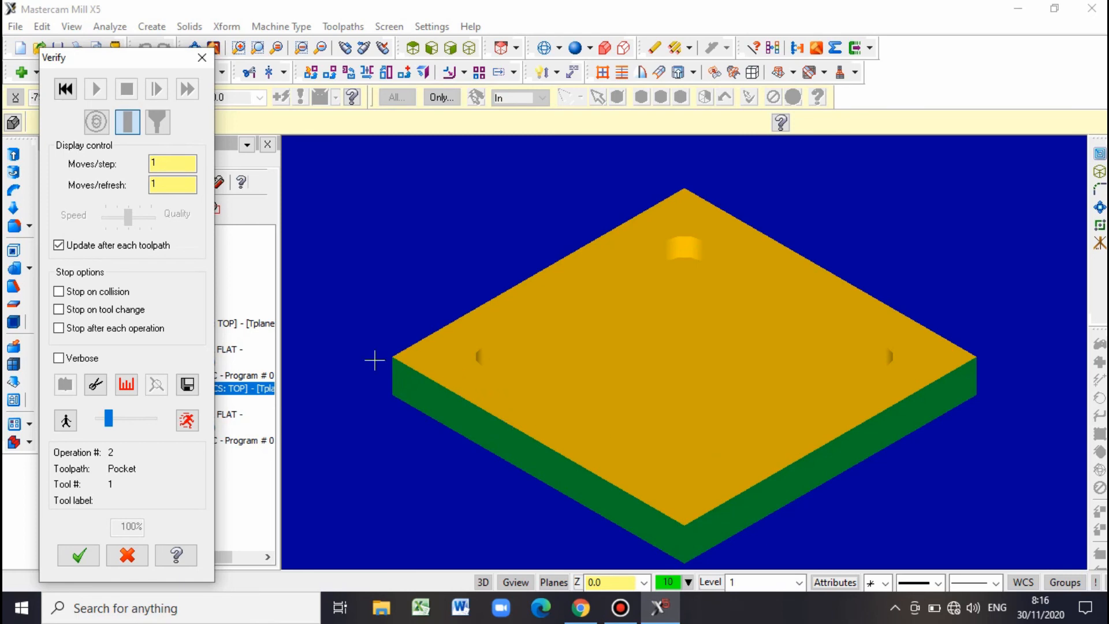
{"action": "left_click", "coordinate": [90, 556]}
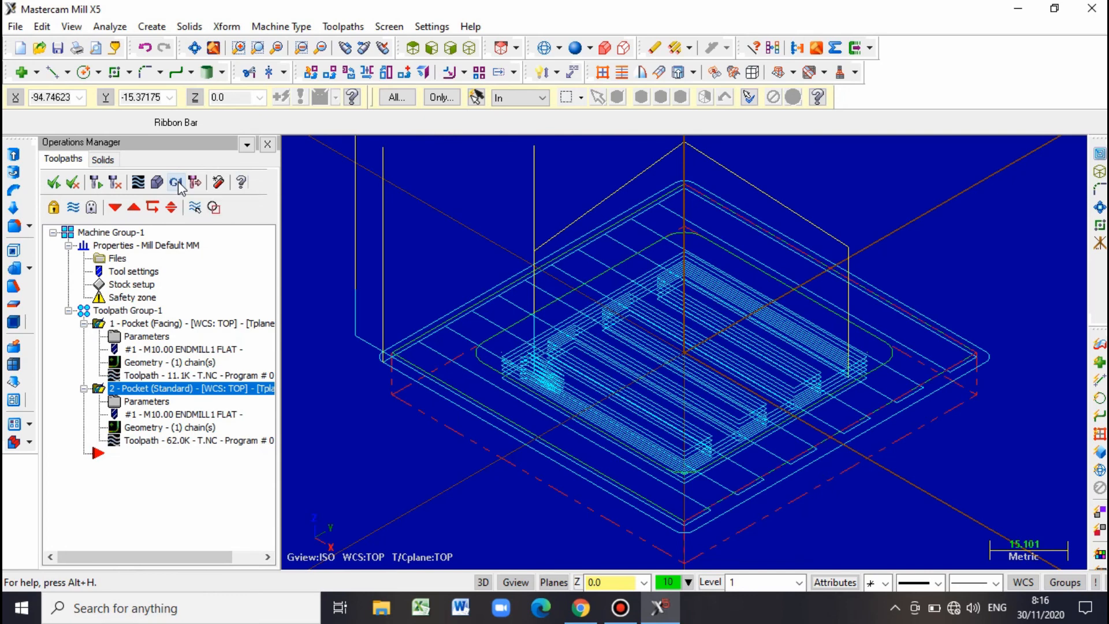
Post-process the toolpaths to an NC file named SIMULASI POCKET, review the generated code and close the editor.
{"action": "left_click", "coordinate": [177, 182]}
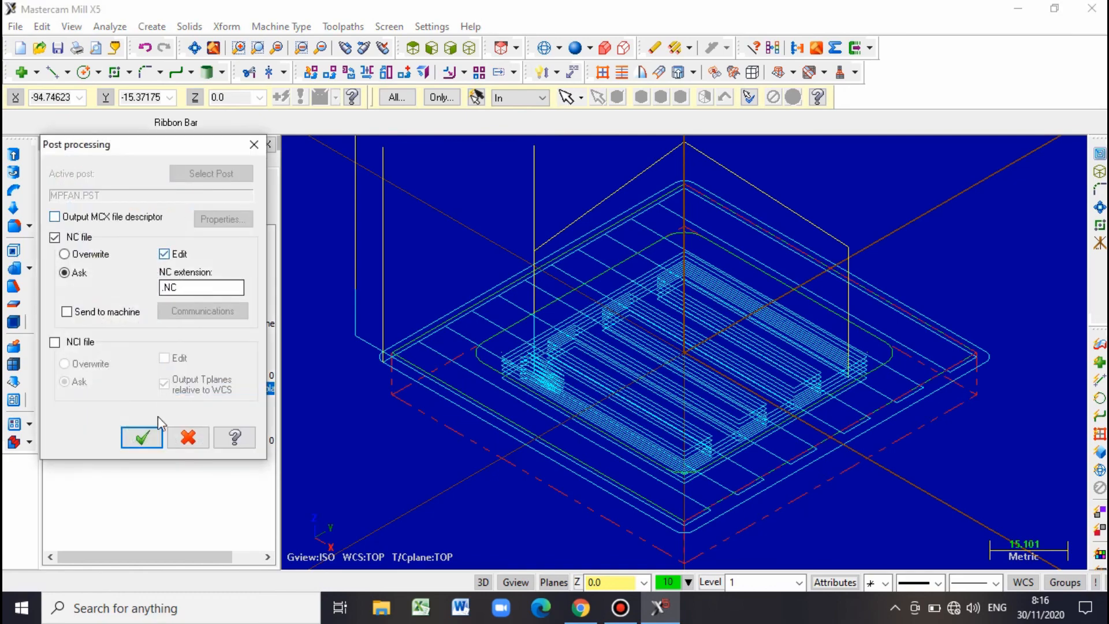
{"action": "left_click", "coordinate": [143, 438]}
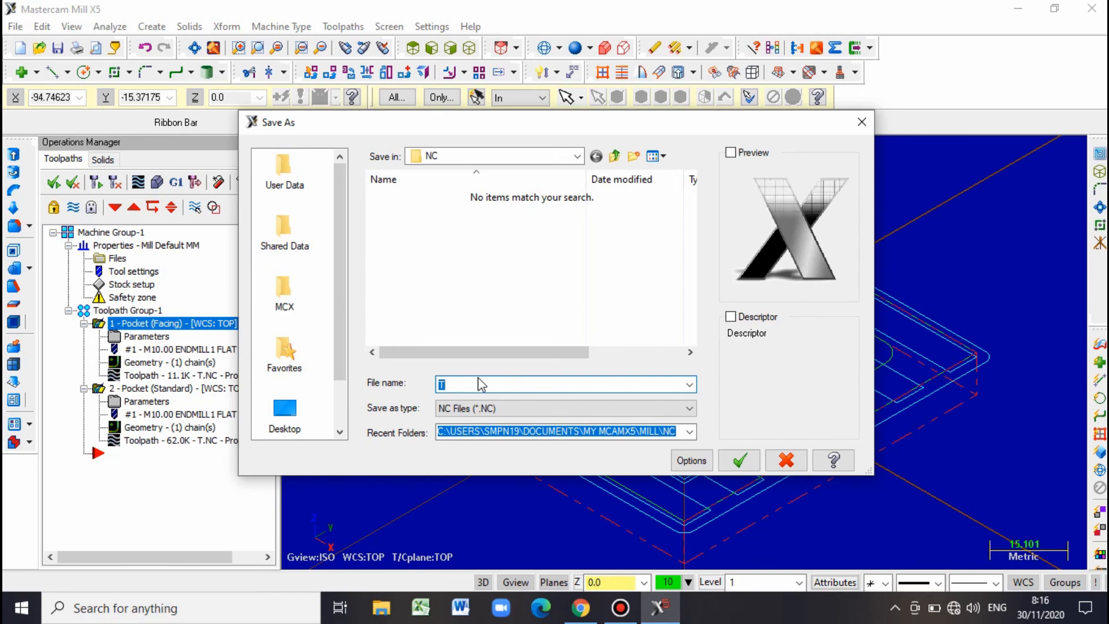
{"action": "type", "text": "SIMULASI POCKET"}
{"action": "left_click", "coordinate": [739, 460]}
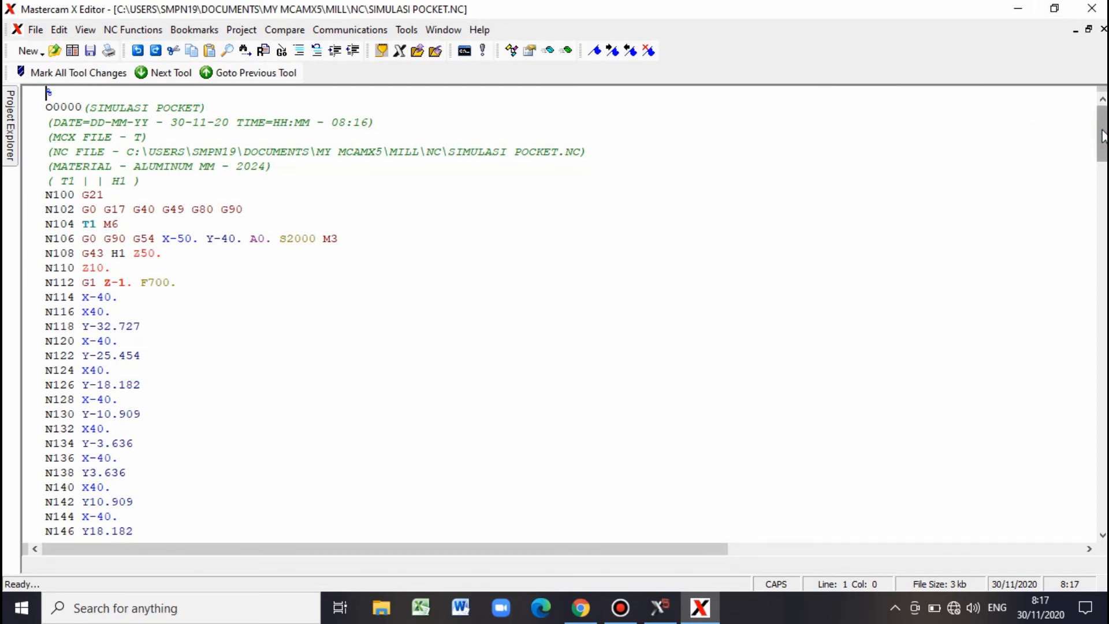
{"action": "mouse_move", "coordinate": [1103, 135]}
{"action": "left_mouse_down"}
{"action": "mouse_move", "coordinate": [1103, 498]}
{"action": "mouse_move", "coordinate": [1103, 133]}
{"action": "left_mouse_up"}
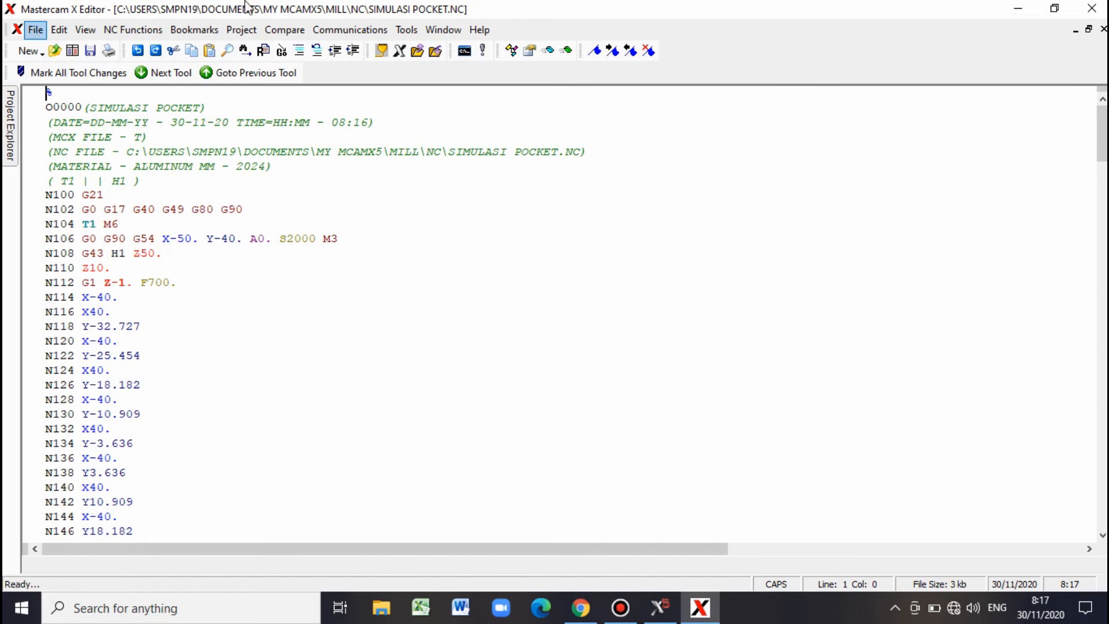
{"action": "left_click", "coordinate": [1092, 9]}
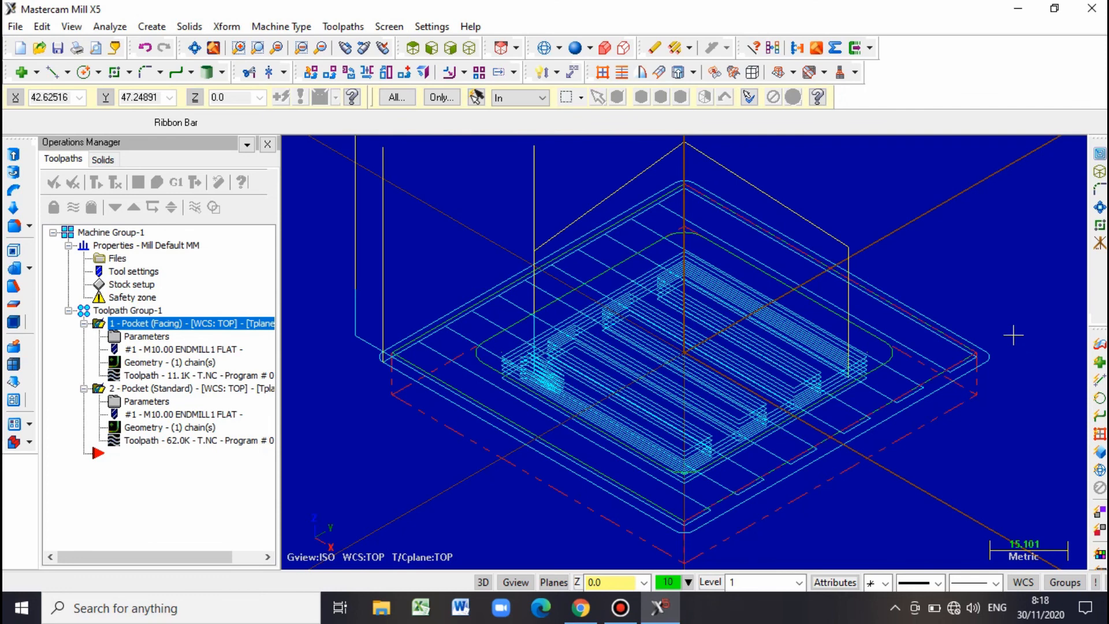
Exit Mastercam without saving the changed MCX-5 file.
{"action": "left_click", "coordinate": [1089, 11]}
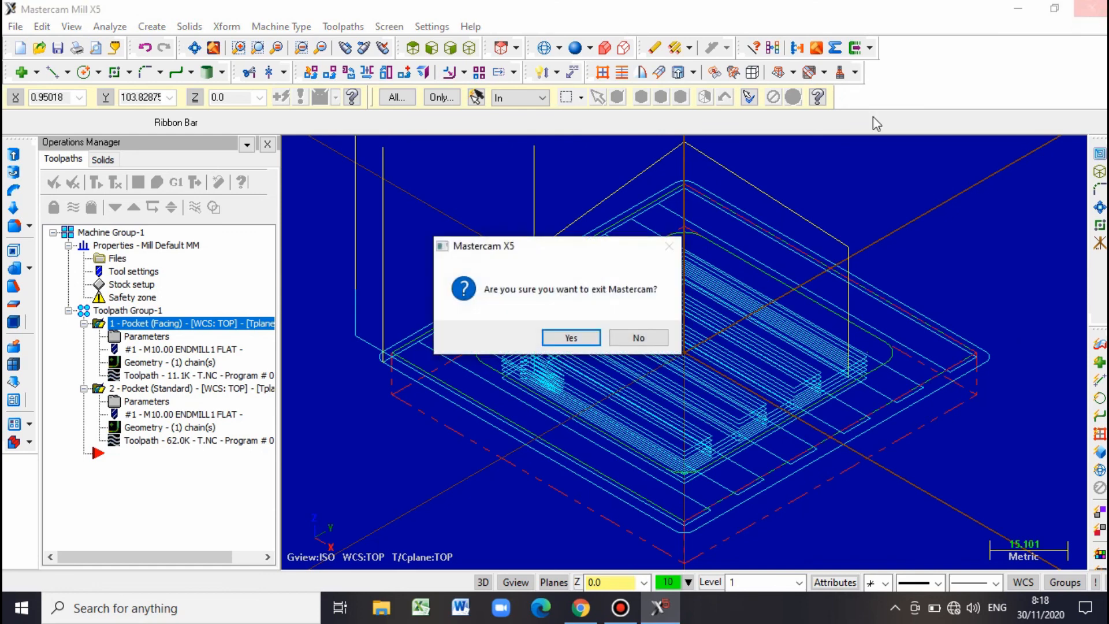
{"action": "left_click", "coordinate": [568, 341]}
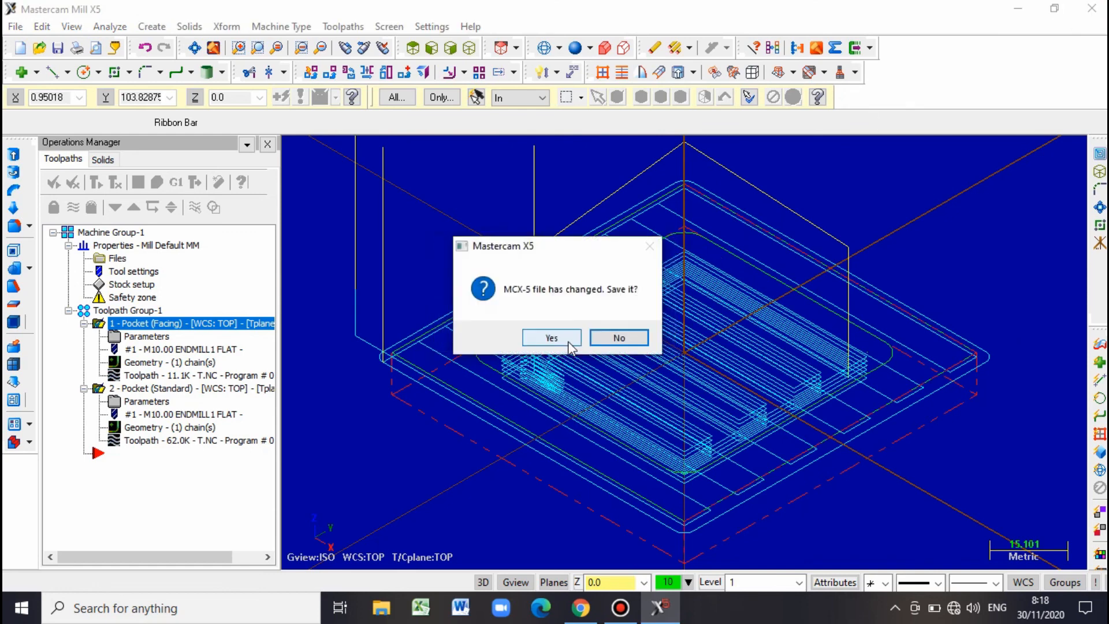
{"action": "left_click", "coordinate": [604, 339]}
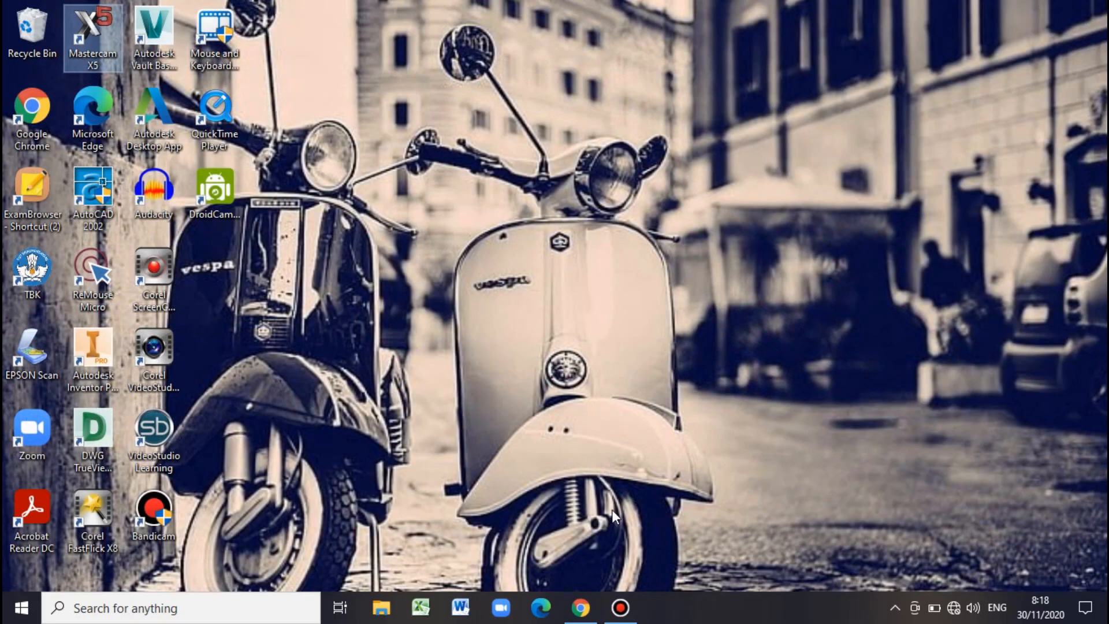
{"action": "left_click", "coordinate": [619, 608]}
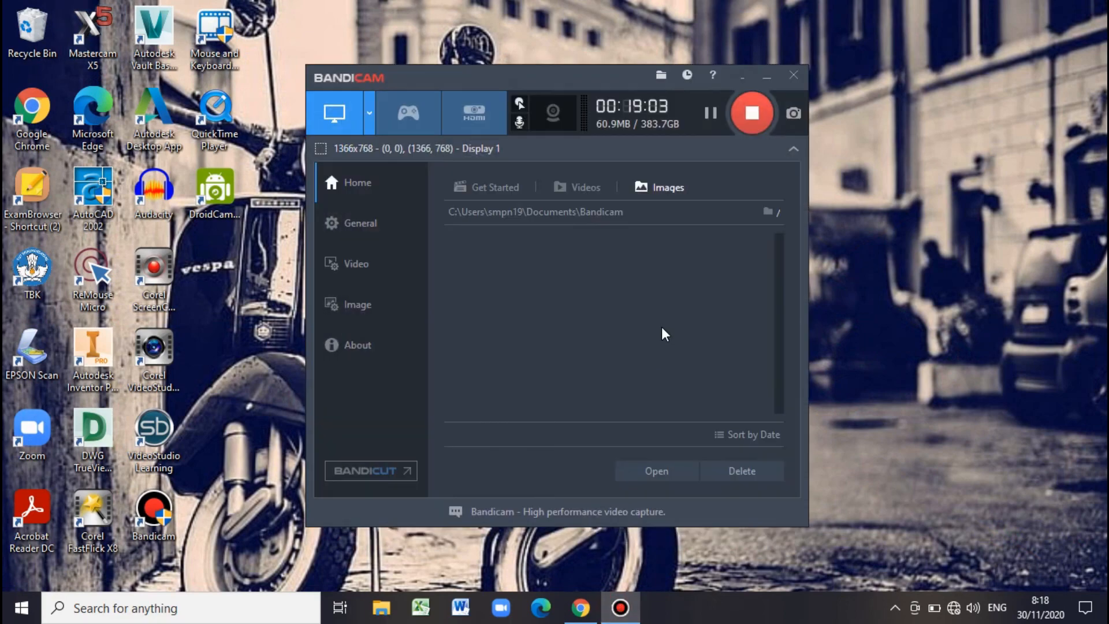
{"action": "left_click", "coordinate": [754, 126]}
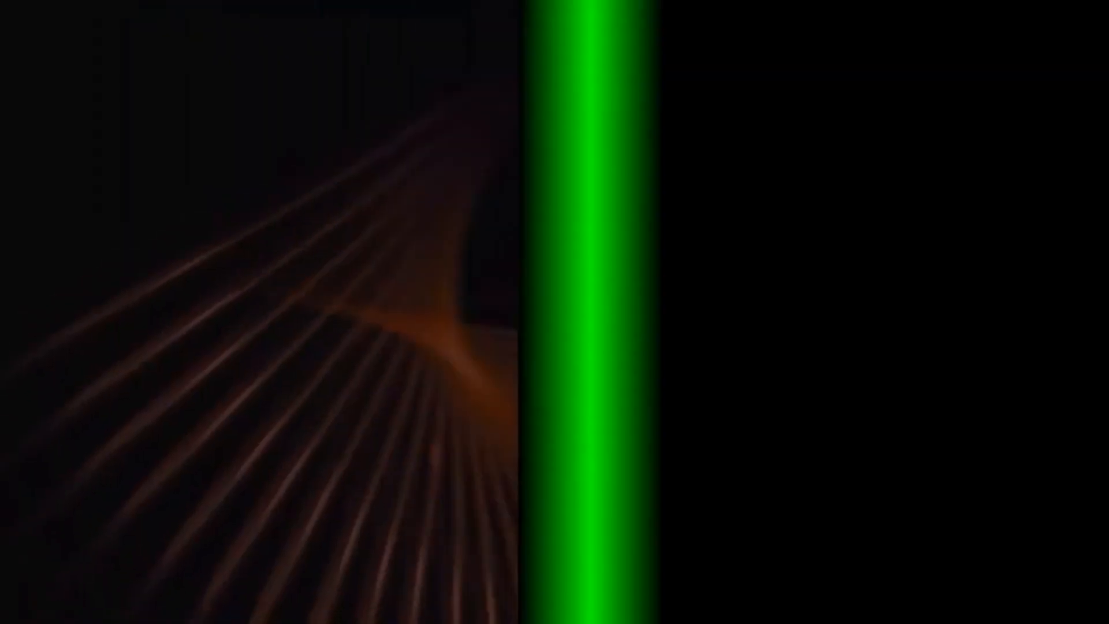